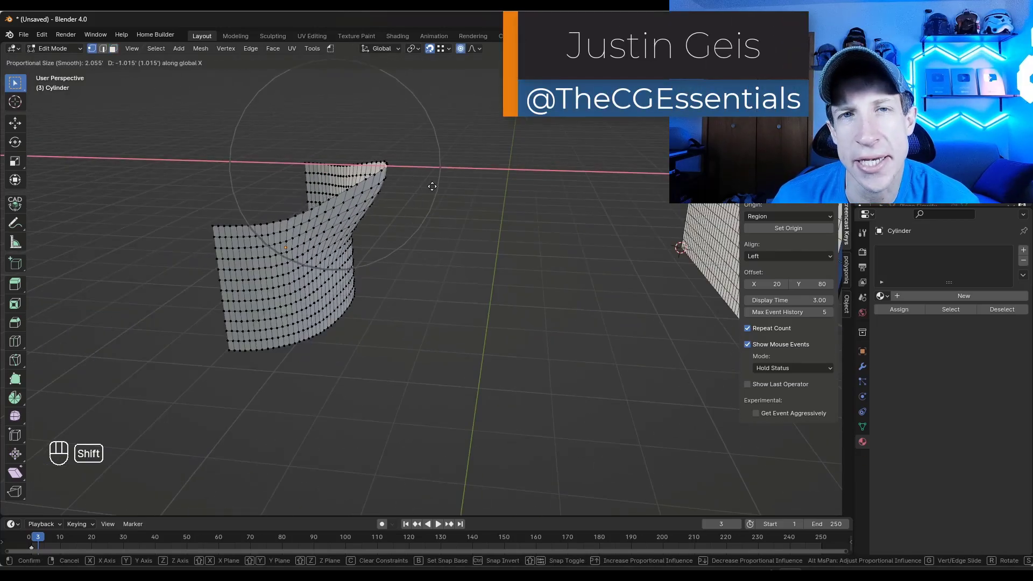
Step: Pull the upper corner vertices of the curved mesh about -0.88' along X with smooth proportional editing
{"action": "scroll", "coordinate": [434, 200], "scroll_direction": "down", "scroll_amount": 4}
{"action": "scroll", "coordinate": [413, 179], "scroll_direction": "up", "scroll_amount": 3}
{"action": "left_click", "coordinate": [413, 180]}
Step: Move the vertices at the curved mesh's lower corner about -0.34' along X with smooth proportional editing
{"action": "left_click_drag", "start_coordinate": [207, 329], "coordinate": [278, 368]}
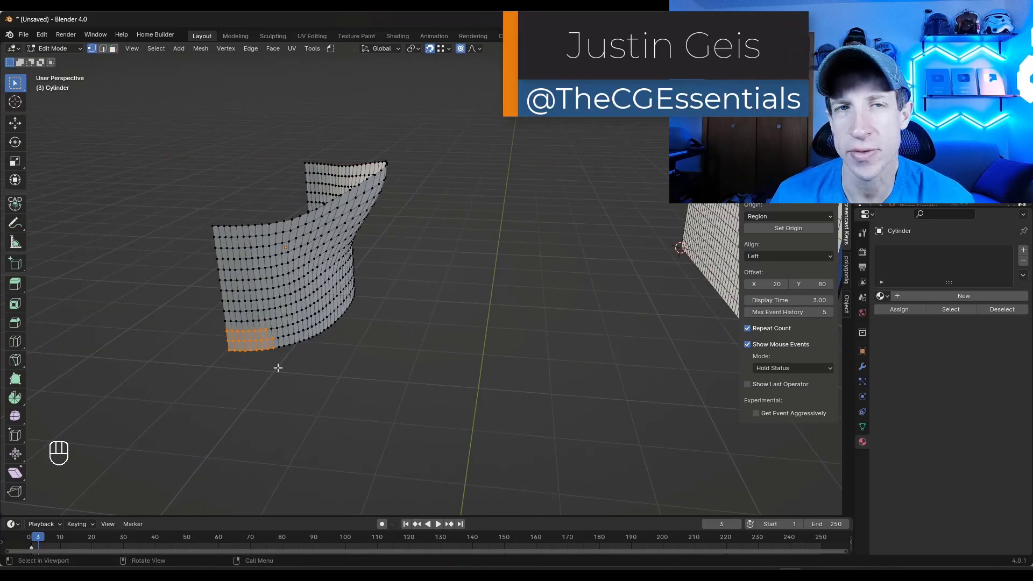
{"action": "key", "text": "g"}
{"action": "key", "text": "y"}
{"action": "key", "text": "x"}
{"action": "left_click", "coordinate": [296, 365]}
{"action": "middle_click_drag", "start_coordinate": [295, 365], "coordinate": [385, 373]}
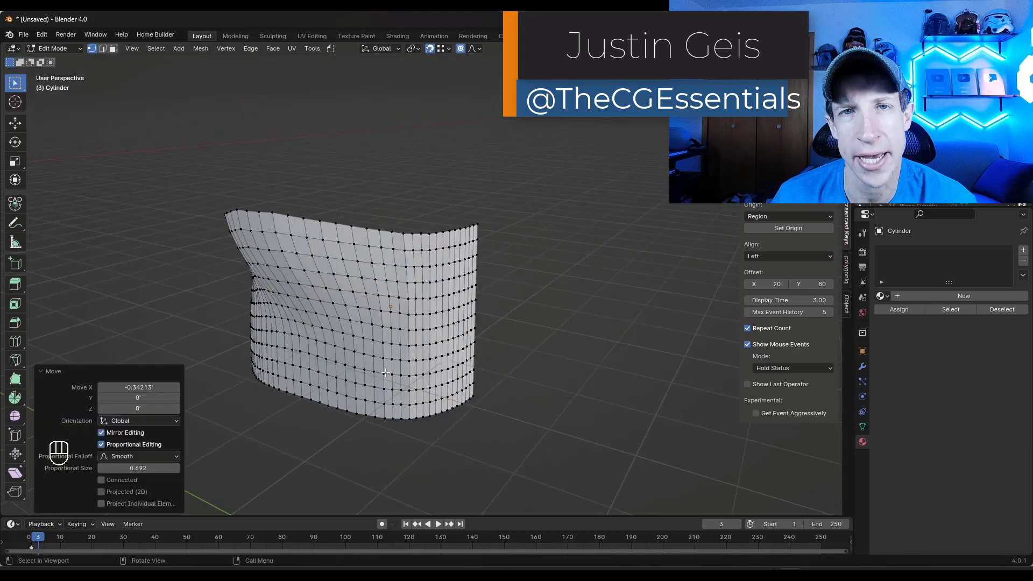
{"action": "key", "text": "g"}
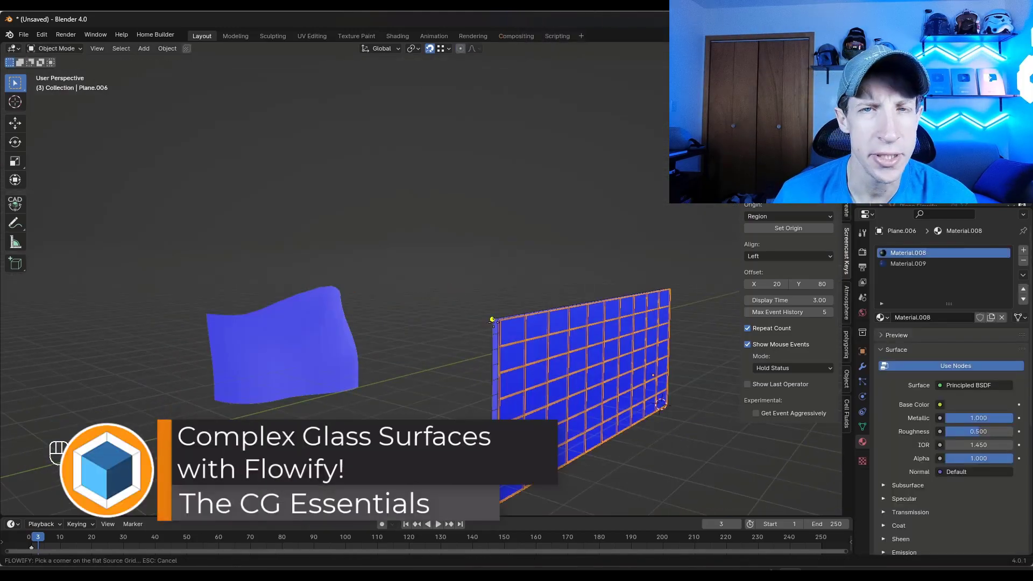
Step: Pick the source grid's upper corner for Flowify and add a Simple Subdivision modifier with viewport level 2 to the flat panel grid
{"action": "left_click", "coordinate": [493, 319]}
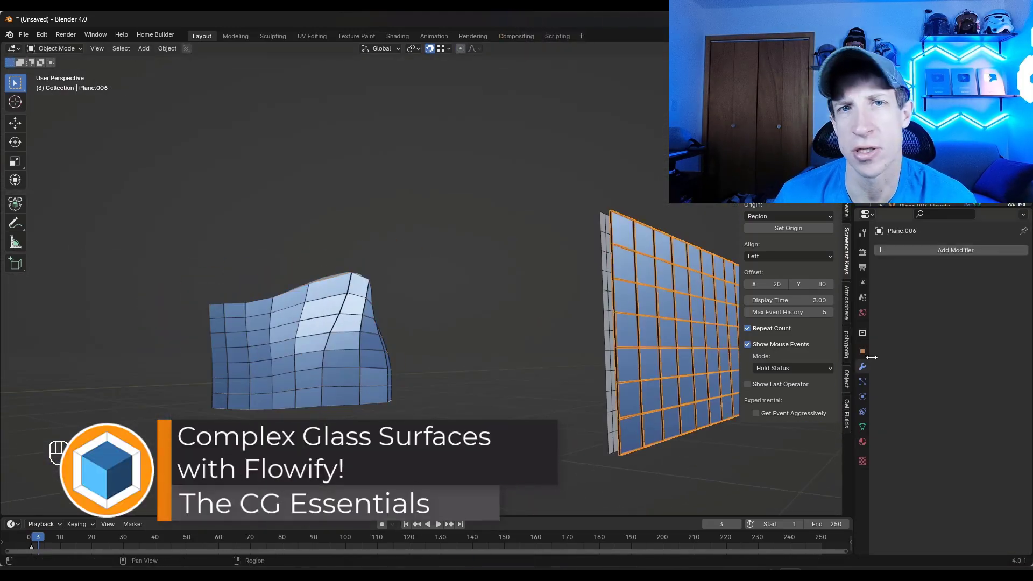
{"action": "left_click", "coordinate": [910, 250]}
{"action": "mouse_move", "coordinate": [910, 247]}
{"action": "left_click", "coordinate": [806, 386]}
{"action": "left_click", "coordinate": [1010, 298]}
{"action": "left_click", "coordinate": [989, 284]}
Step: Raise the Subdivision modifier's viewport level by one more while checking the smoothness of the curved glass panels
{"action": "scroll", "coordinate": [400, 317], "scroll_direction": "up", "scroll_amount": 7}
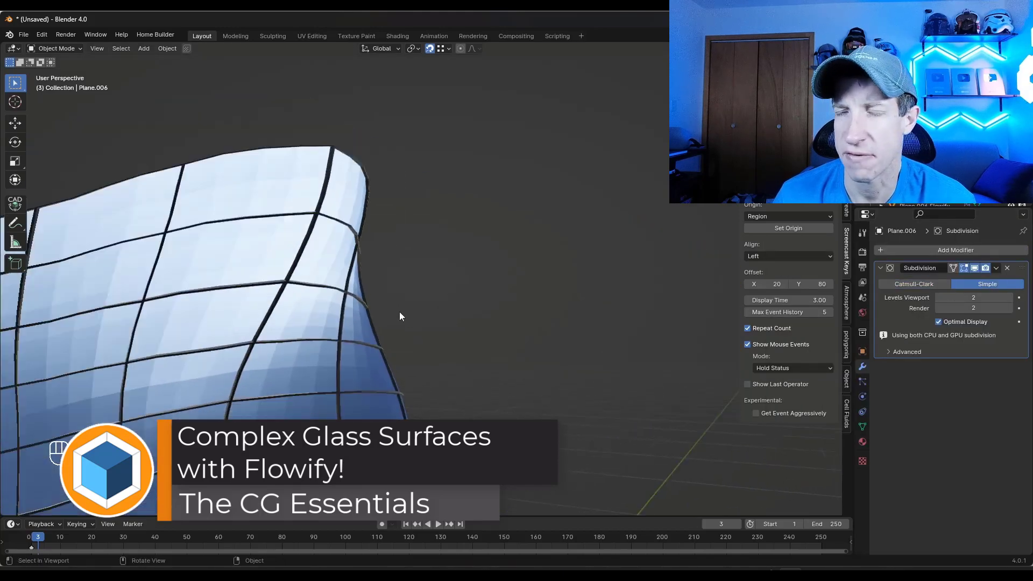
{"action": "scroll", "coordinate": [400, 317], "scroll_direction": "up", "scroll_amount": 2}
{"action": "middle_click_drag", "start_coordinate": [400, 317], "coordinate": [458, 307]}
{"action": "left_click", "coordinate": [1011, 298]}
{"action": "scroll", "coordinate": [242, 288], "scroll_direction": "up", "scroll_amount": 4}
{"action": "mouse_move", "coordinate": [237, 288]}
{"action": "middle_mouse_down"}
{"action": "mouse_move", "coordinate": [197, 283]}
{"action": "mouse_move", "coordinate": [156, 249]}
{"action": "mouse_move", "coordinate": [381, 224]}
{"action": "mouse_move", "coordinate": [289, 280]}
{"action": "mouse_move", "coordinate": [312, 290]}
{"action": "middle_mouse_up"}
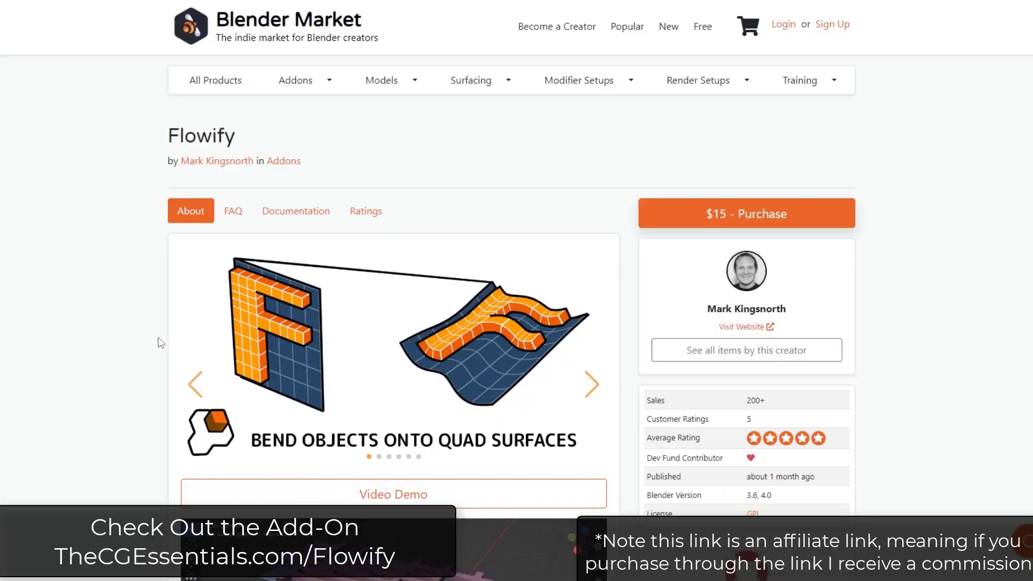
Step: Read the Flowify product page on Blender Market, covering the source object, source grid, target surface and features
{"action": "scroll", "coordinate": [160, 341], "scroll_direction": "down", "scroll_amount": 2}
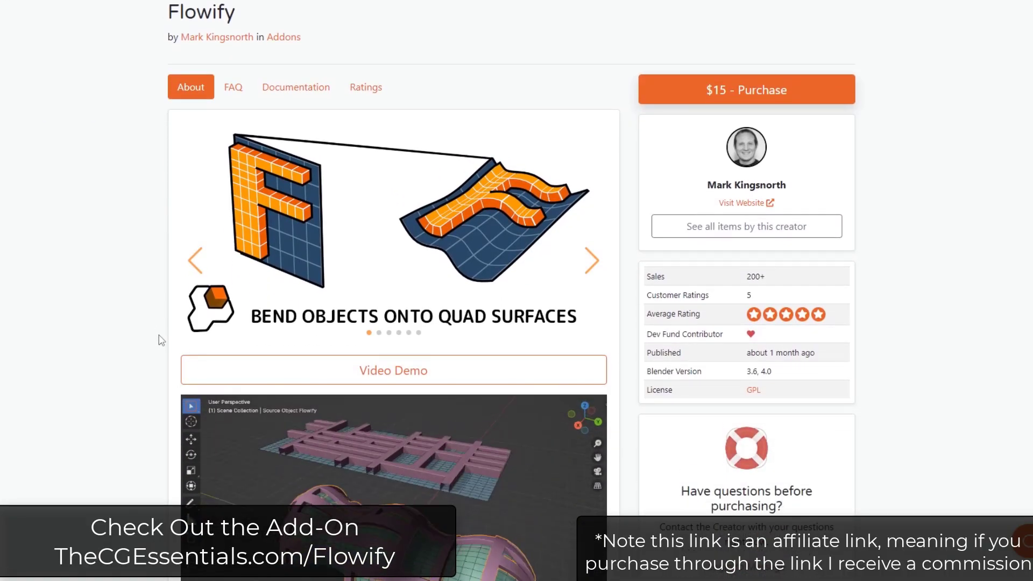
{"action": "scroll", "coordinate": [158, 333], "scroll_direction": "down", "scroll_amount": 4}
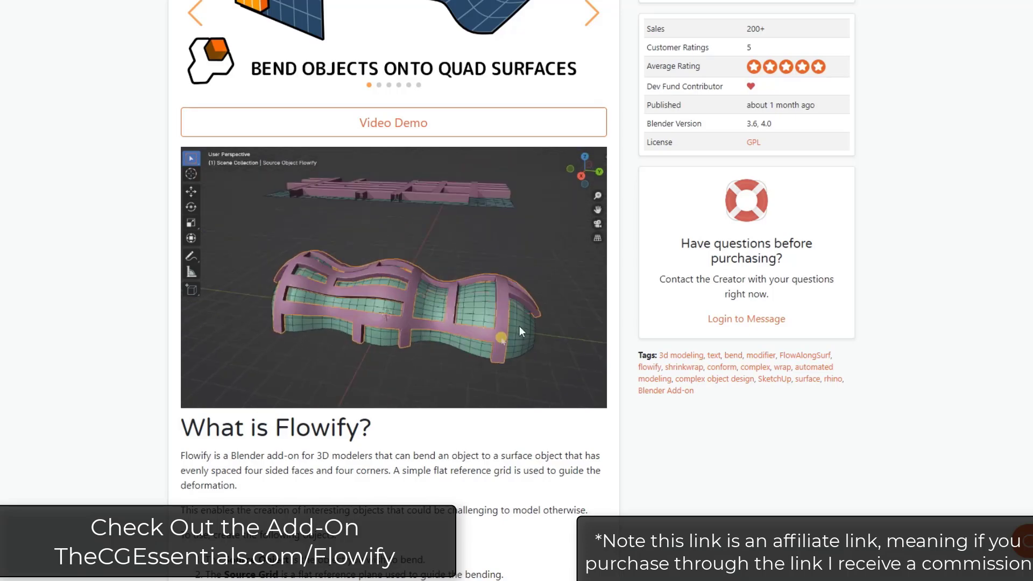
{"action": "scroll", "coordinate": [428, 303], "scroll_direction": "down", "scroll_amount": 9}
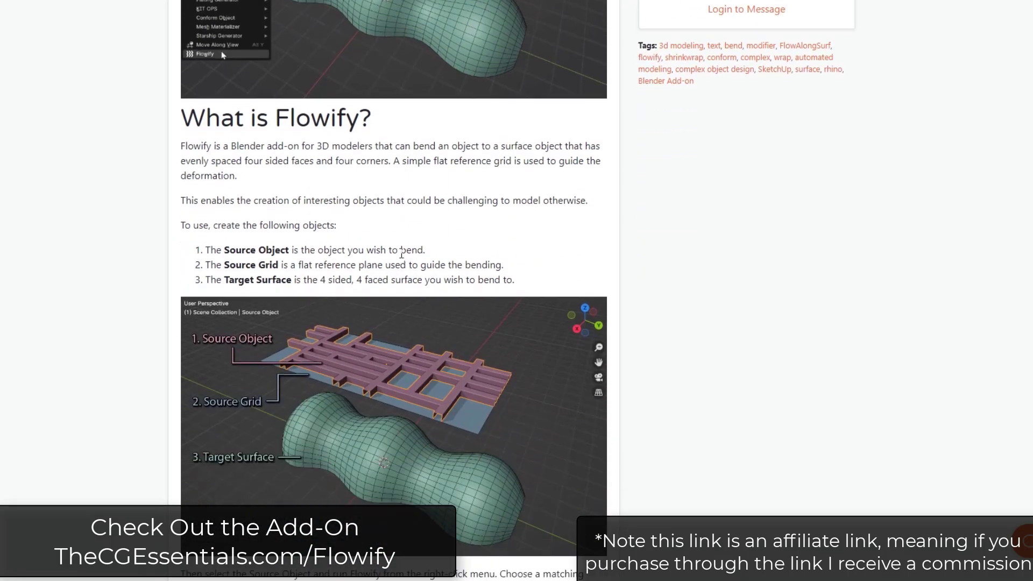
{"action": "scroll", "coordinate": [389, 247], "scroll_direction": "down", "scroll_amount": 7}
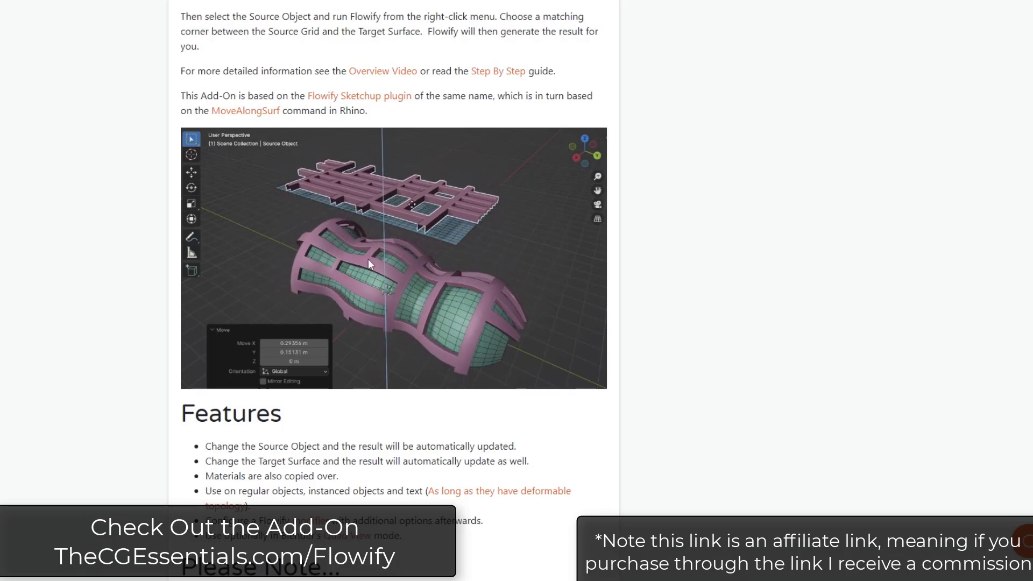
{"action": "scroll", "coordinate": [361, 260], "scroll_direction": "down", "scroll_amount": 2}
{"action": "scroll", "coordinate": [360, 266], "scroll_direction": "down", "scroll_amount": 1}
{"action": "scroll", "coordinate": [362, 265], "scroll_direction": "up", "scroll_amount": 3}
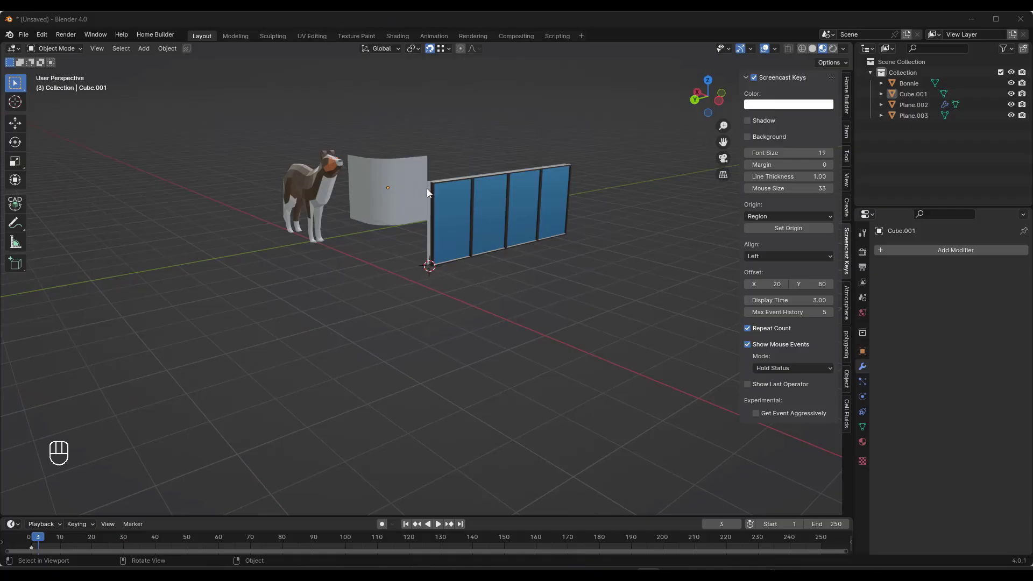
Step: Switch to Blender and open the flat four-pane window object in Edit Mode
{"action": "middle_click_drag", "start_coordinate": [428, 188], "coordinate": [435, 192]}
{"action": "scroll", "coordinate": [435, 192], "scroll_direction": "up", "scroll_amount": 3}
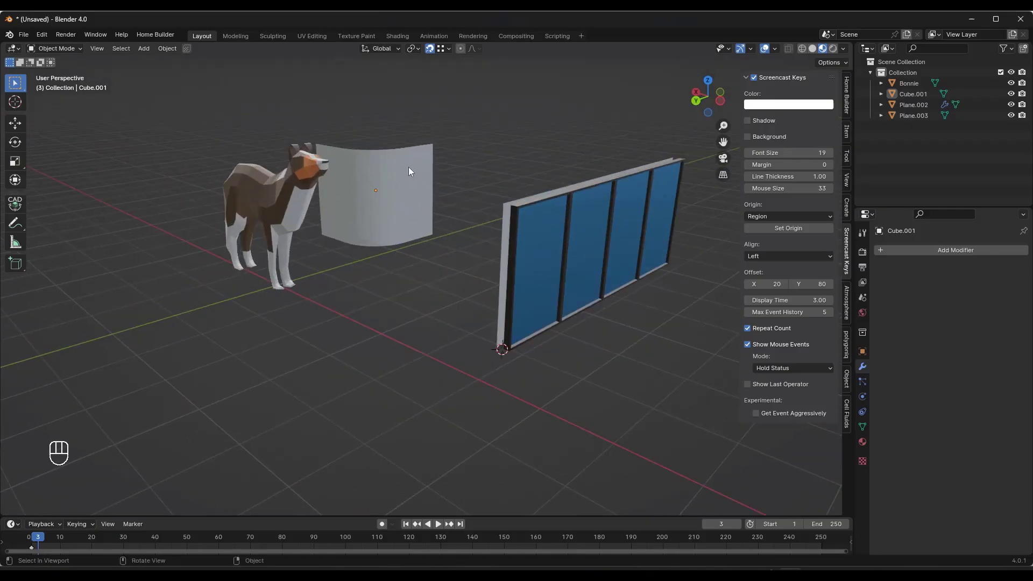
{"action": "mouse_move", "coordinate": [380, 196]}
{"action": "middle_mouse_down"}
{"action": "mouse_move", "coordinate": [389, 227]}
{"action": "mouse_move", "coordinate": [392, 195]}
{"action": "middle_mouse_up"}
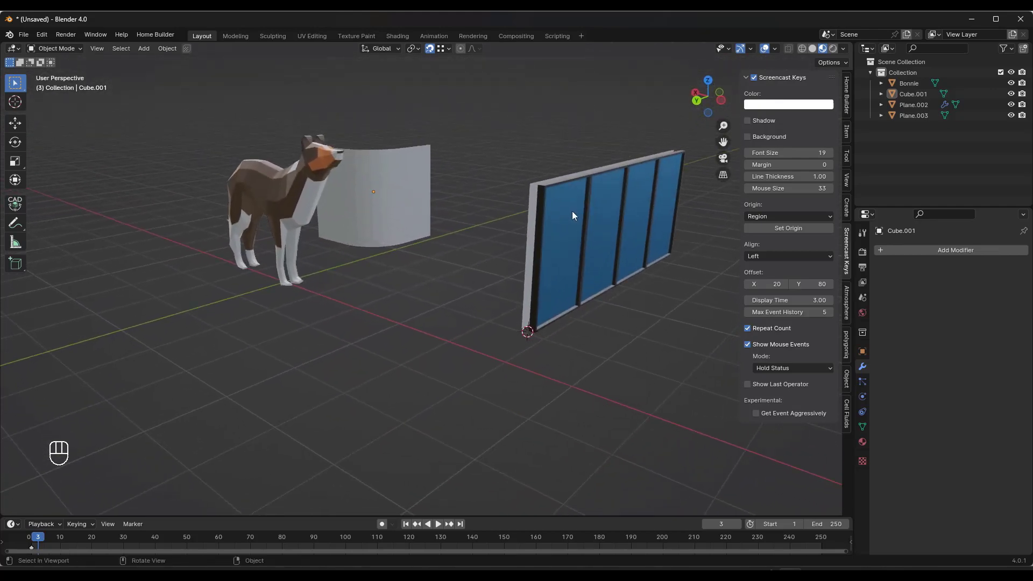
{"action": "left_click", "coordinate": [573, 210]}
{"action": "scroll", "coordinate": [659, 204], "scroll_direction": "up", "scroll_amount": 5}
{"action": "key", "text": "Tab"}
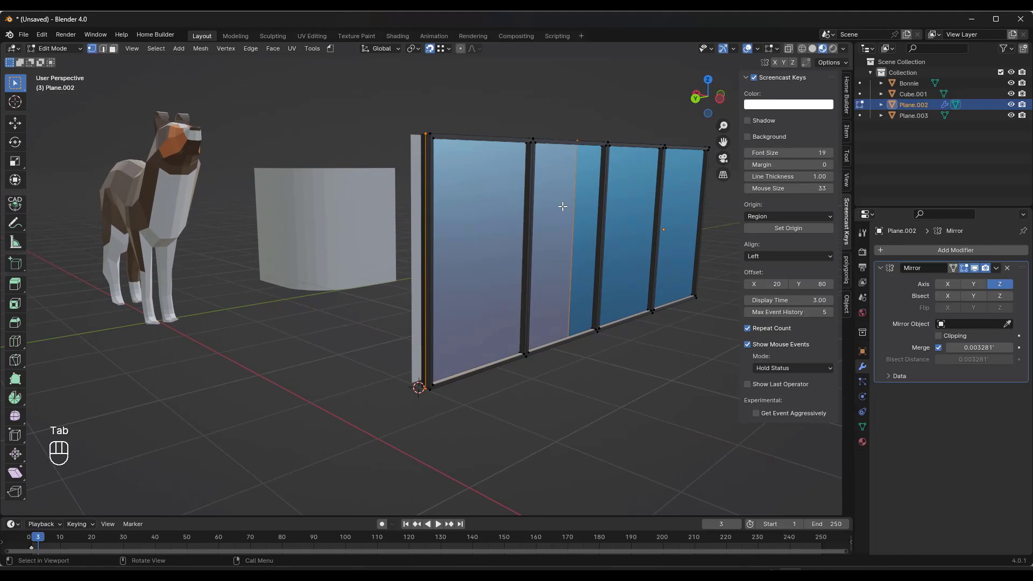
Step: Try to move the extra vertical edge in the window's second pane along the Y axis
{"action": "middle_click_drag", "start_coordinate": [565, 189], "coordinate": [587, 153]}
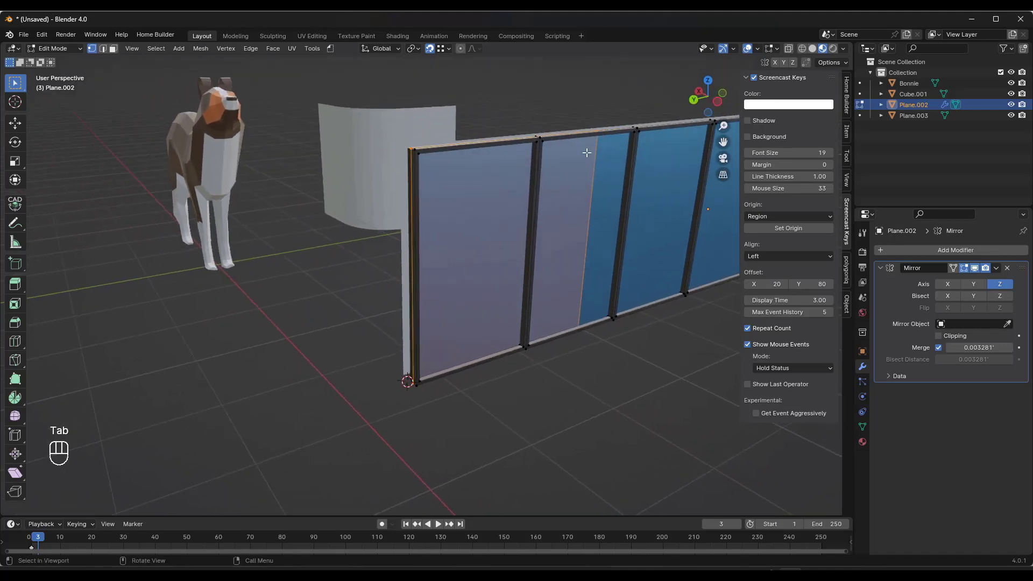
{"action": "left_click_drag", "start_coordinate": [582, 112], "coordinate": [634, 383]}
{"action": "middle_click_drag", "start_coordinate": [565, 247], "coordinate": [556, 150]}
{"action": "left_click_drag", "start_coordinate": [582, 312], "coordinate": [584, 288]}
{"action": "middle_click_drag", "start_coordinate": [584, 288], "coordinate": [522, 265]}
{"action": "key", "text": "g"}
{"action": "key", "text": "y"}
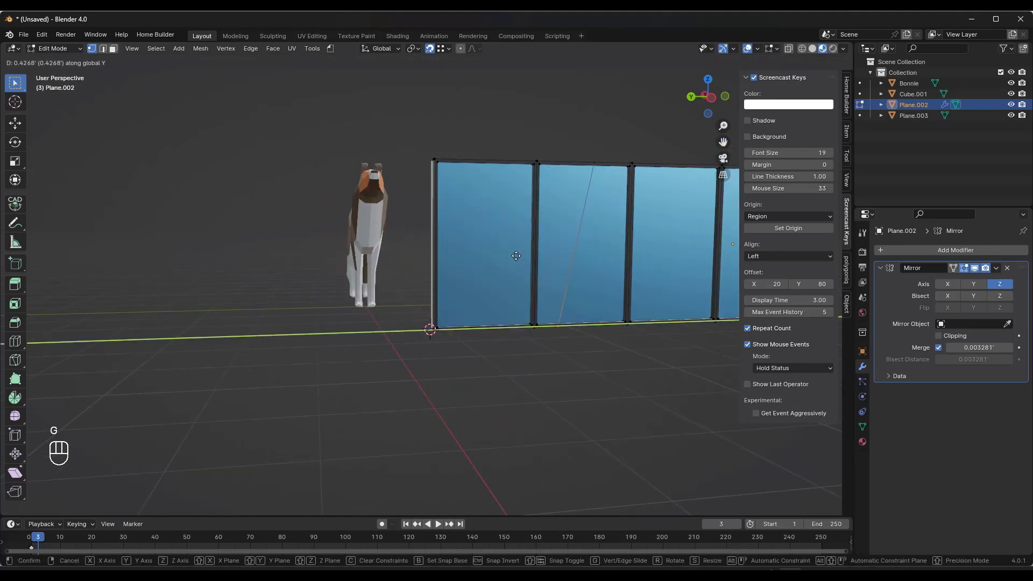
{"action": "left_click", "coordinate": [556, 214]}
Step: Try moving the second pane's full vertical edge in Wireframe view, then return to Object Mode with Material Preview shading
{"action": "key", "text": "z"}
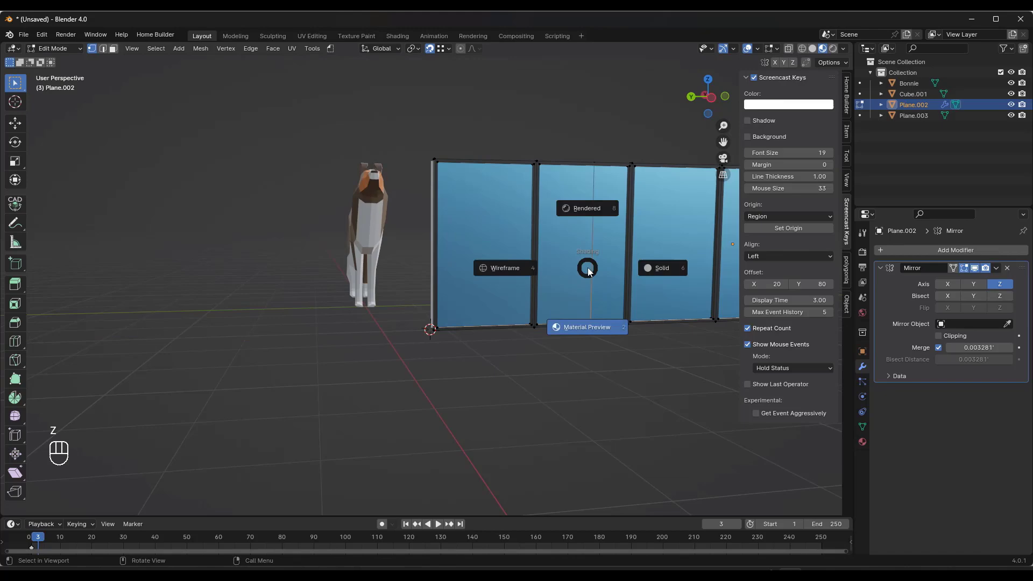
{"action": "left_click", "coordinate": [515, 277]}
{"action": "left_click_drag", "start_coordinate": [573, 143], "coordinate": [601, 350]}
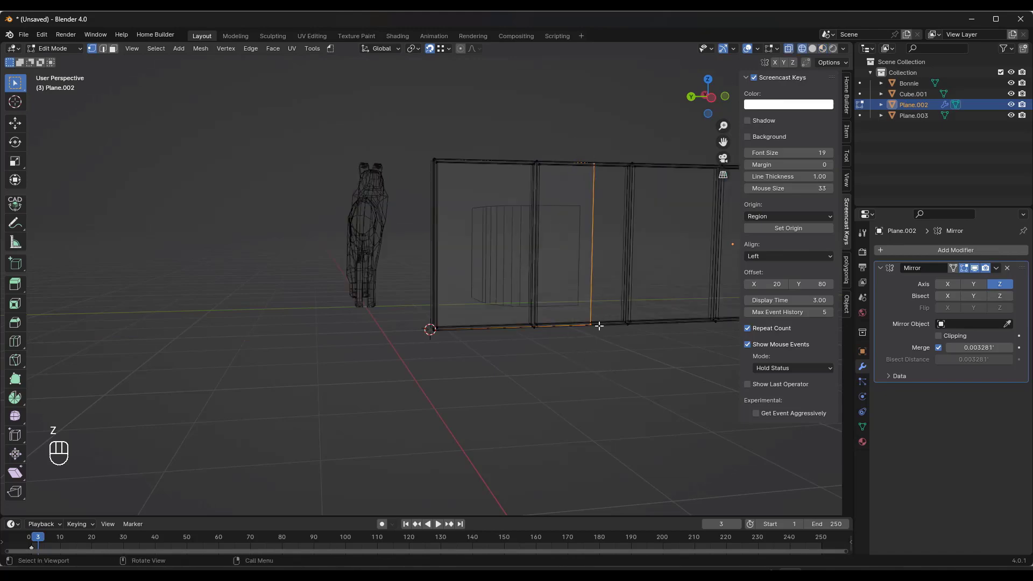
{"action": "key", "text": "g"}
{"action": "left_click", "coordinate": [542, 207]}
{"action": "key", "text": "Tab"}
{"action": "scroll", "coordinate": [501, 289], "scroll_direction": "down", "scroll_amount": 3}
{"action": "key", "text": "z"}
{"action": "left_click", "coordinate": [504, 319]}
{"action": "middle_click_drag", "start_coordinate": [508, 312], "coordinate": [595, 273]}
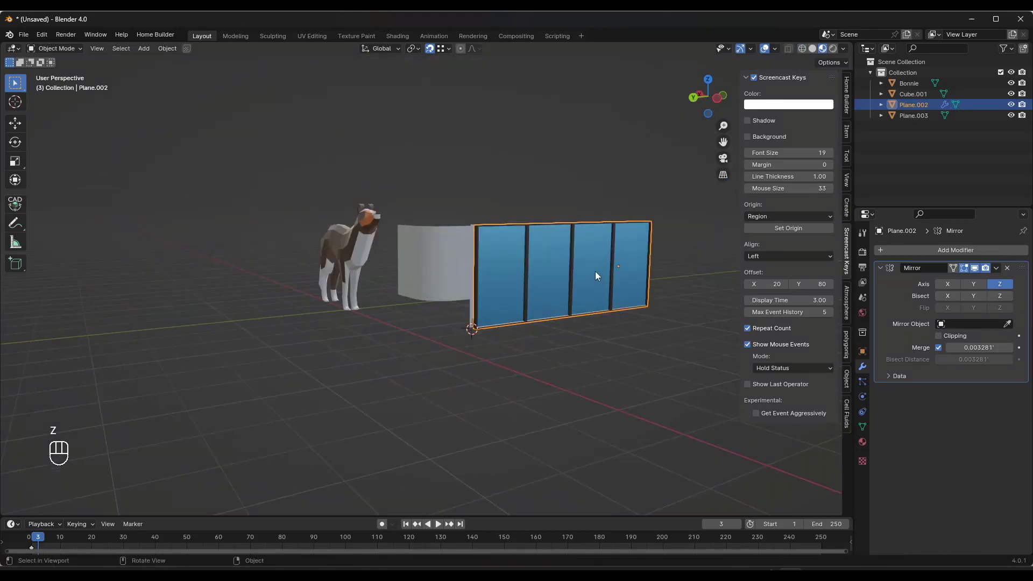
Step: Move the flat source grid plane about -0.114' along X, snapping it against the back of the window frame
{"action": "scroll", "coordinate": [538, 280], "scroll_direction": "up", "scroll_amount": 3}
{"action": "scroll", "coordinate": [507, 280], "scroll_direction": "up", "scroll_amount": 4}
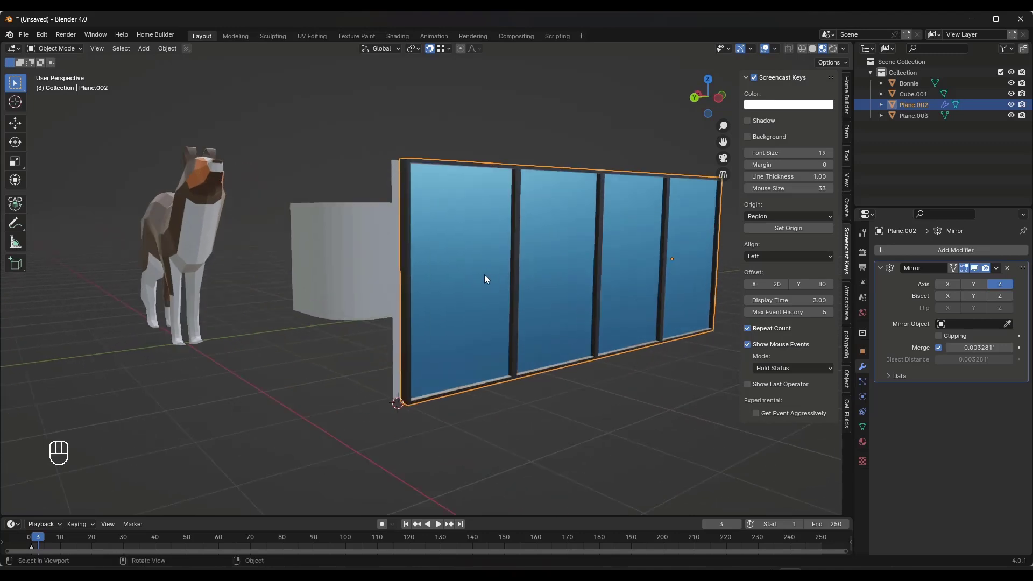
{"action": "middle_click_drag", "start_coordinate": [485, 266], "coordinate": [496, 266]}
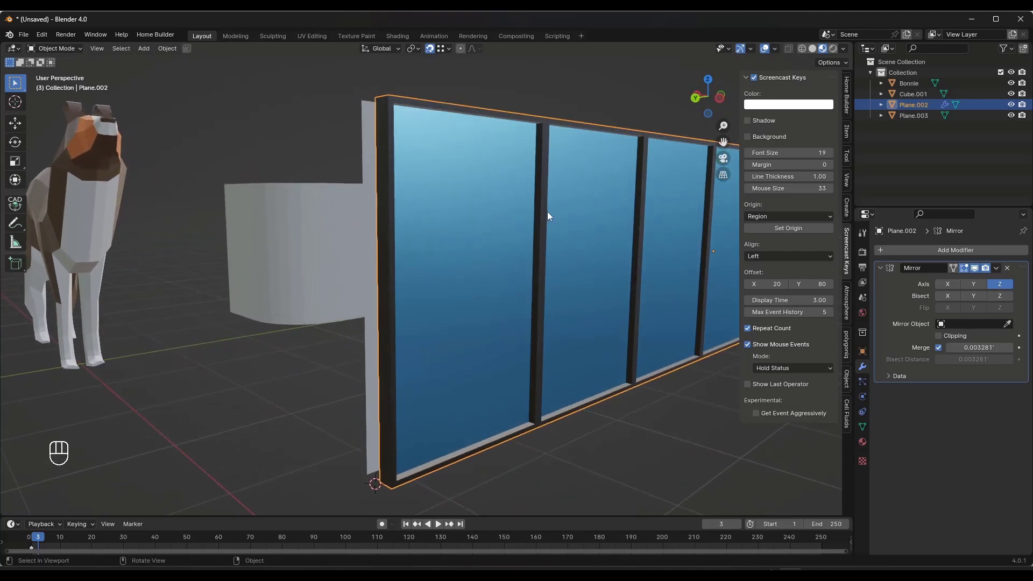
{"action": "middle_click_drag", "start_coordinate": [548, 212], "coordinate": [538, 105]}
{"action": "scroll", "coordinate": [580, 202], "scroll_direction": "down", "scroll_amount": 4}
{"action": "middle_click_drag", "start_coordinate": [579, 202], "coordinate": [535, 236]}
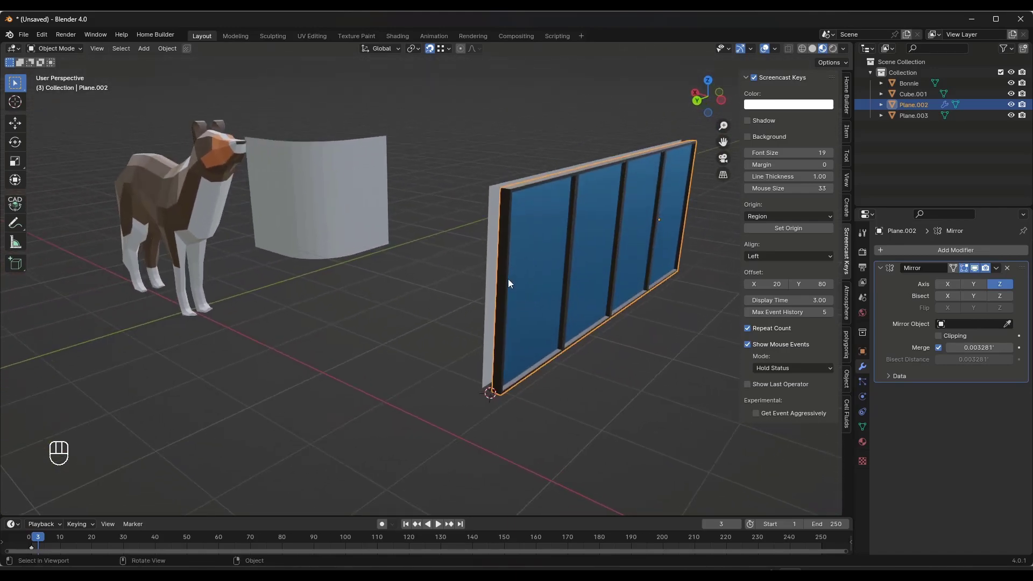
{"action": "left_click", "coordinate": [492, 218]}
{"action": "scroll", "coordinate": [494, 186], "scroll_direction": "up", "scroll_amount": 4}
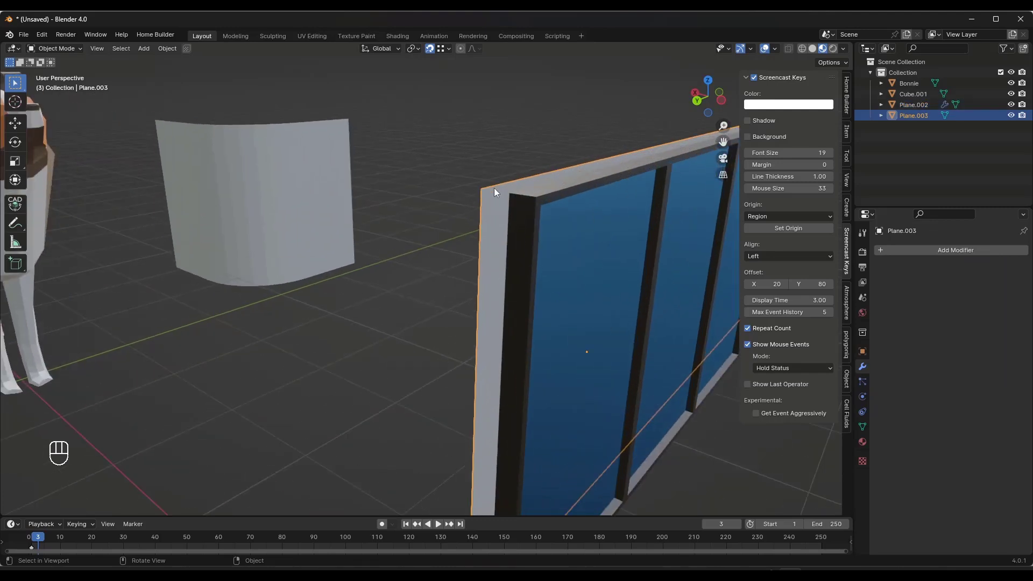
{"action": "key", "text": "g"}
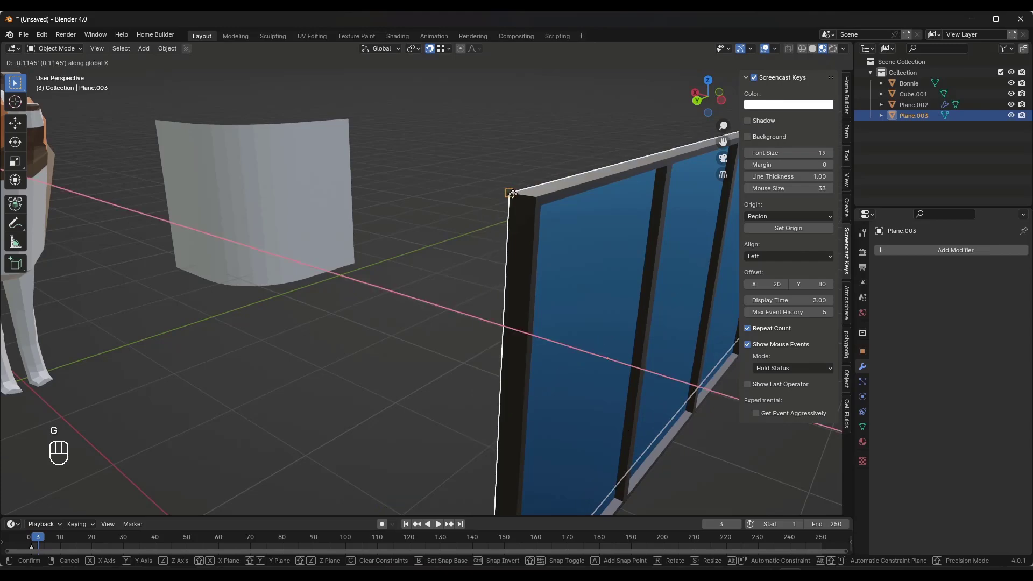
{"action": "left_click", "coordinate": [508, 205]}
Step: Move the dog figure about 3.49' in X and 2.95' in Y, keeping its height, away from the curved surface
{"action": "scroll", "coordinate": [508, 205], "scroll_direction": "down", "scroll_amount": 3}
{"action": "middle_click_drag", "start_coordinate": [509, 261], "coordinate": [571, 254]}
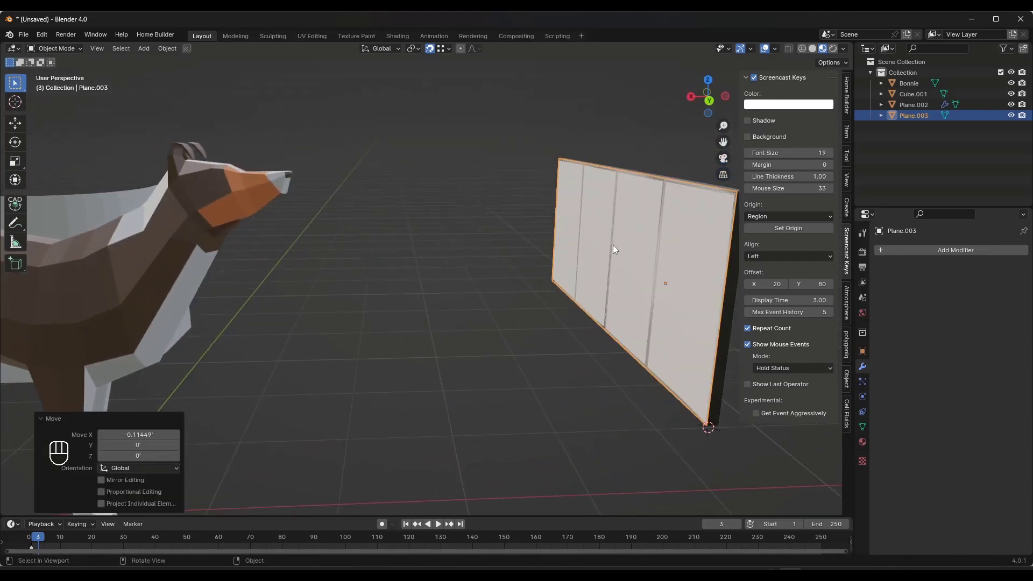
{"action": "middle_click_drag", "start_coordinate": [640, 256], "coordinate": [617, 254]}
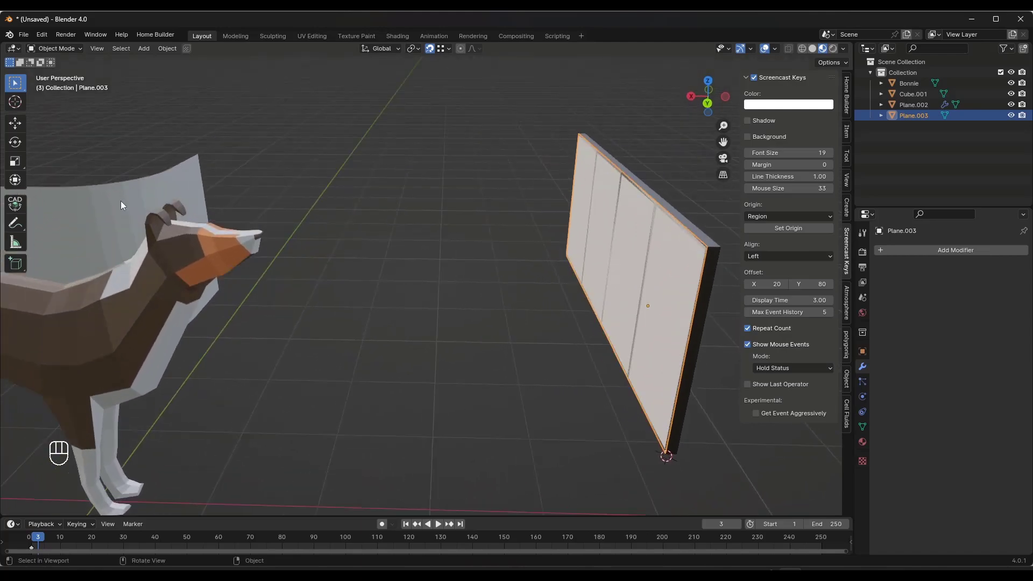
{"action": "scroll", "coordinate": [371, 250], "scroll_direction": "down", "scroll_amount": 3}
{"action": "middle_click_drag", "start_coordinate": [370, 250], "coordinate": [314, 270]}
{"action": "left_click", "coordinate": [312, 270]}
{"action": "key", "text": "g"}
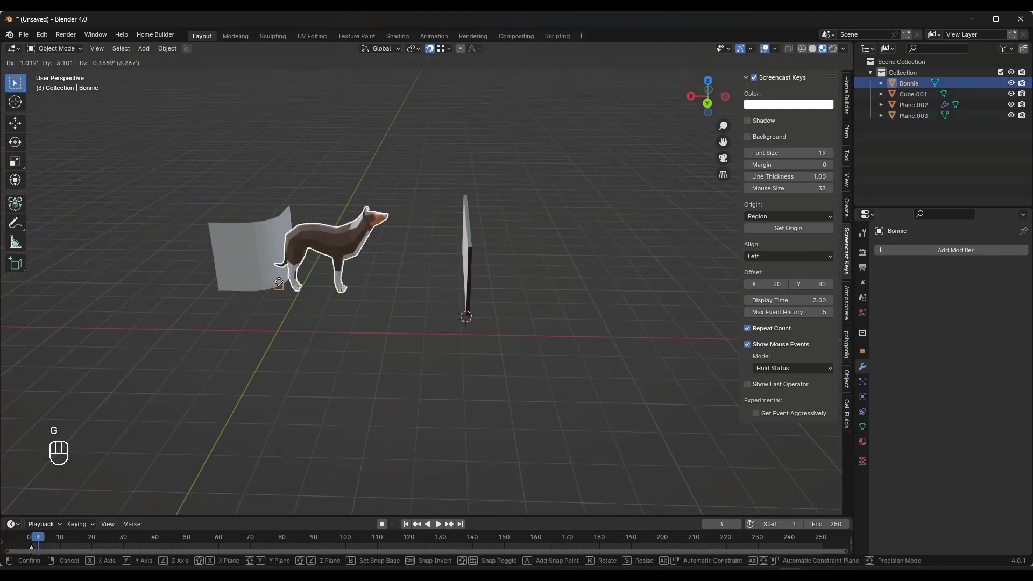
{"action": "key", "text": "shift+z"}
{"action": "left_click", "coordinate": [35, 380]}
Step: Run Flowify on the window object and pick the source grid's upper corner above the 3D cursor
{"action": "middle_click_drag", "start_coordinate": [367, 250], "coordinate": [300, 234]}
{"action": "scroll", "coordinate": [417, 245], "scroll_direction": "up", "scroll_amount": 4}
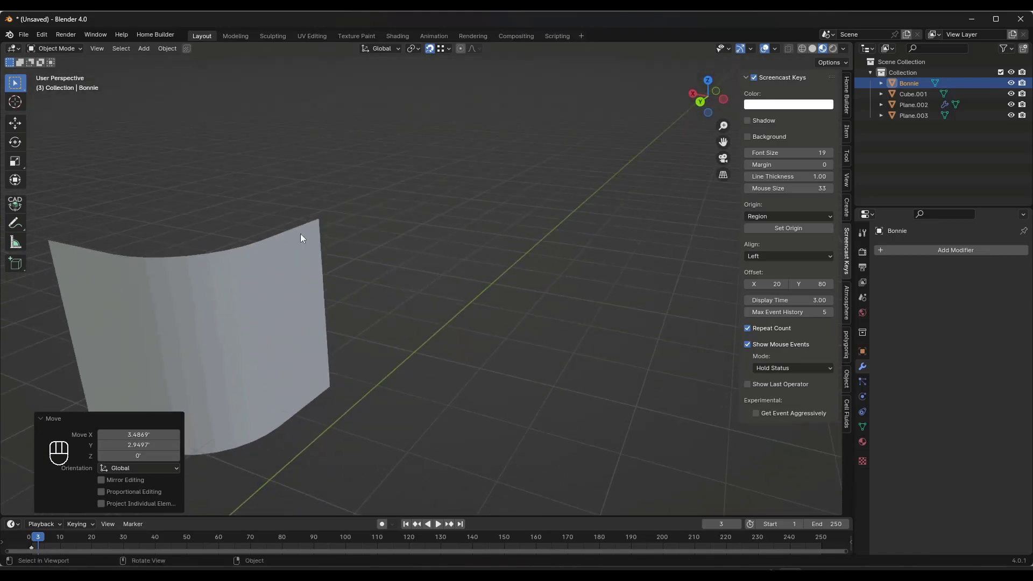
{"action": "scroll", "coordinate": [291, 253], "scroll_direction": "down", "scroll_amount": 5}
{"action": "middle_click_drag", "start_coordinate": [279, 270], "coordinate": [475, 259]}
{"action": "left_click", "coordinate": [506, 261]}
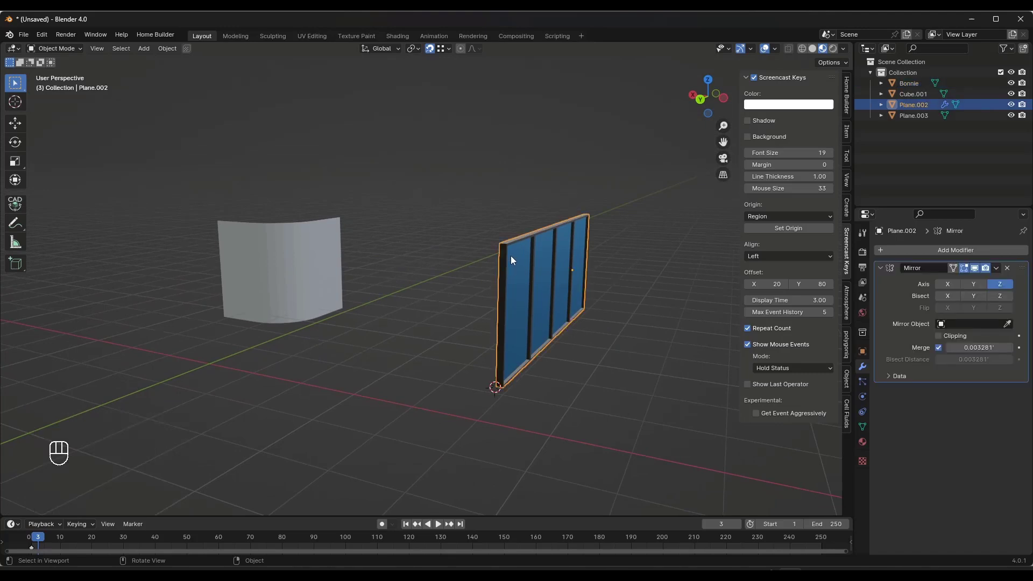
{"action": "right_click", "coordinate": [504, 264]}
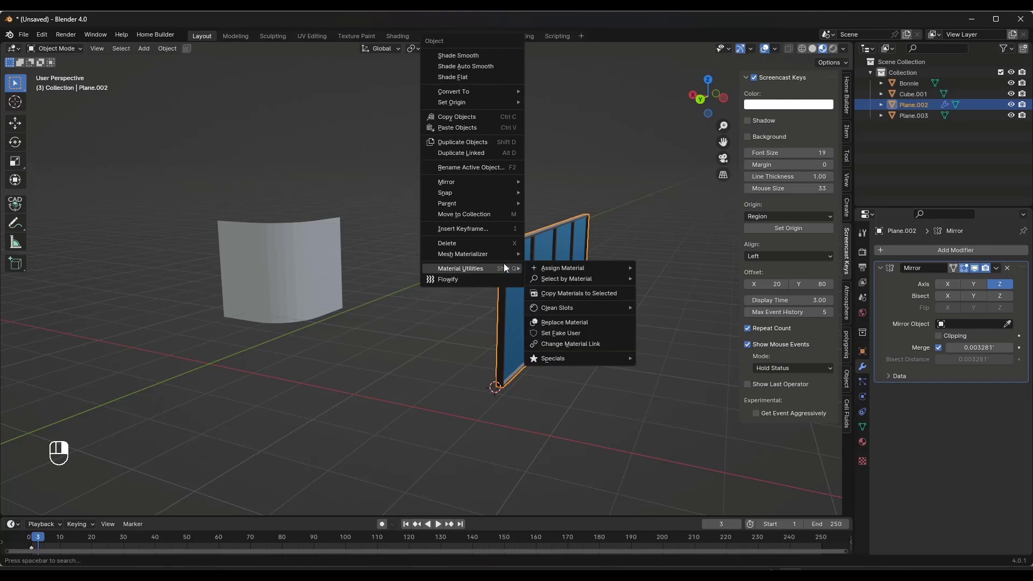
{"action": "left_click", "coordinate": [479, 279]}
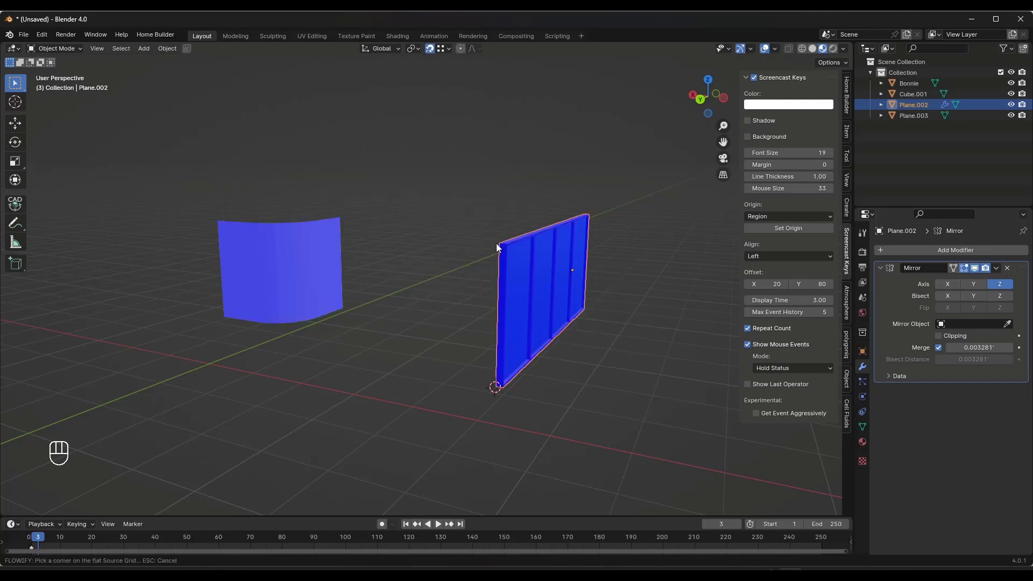
{"action": "middle_click_drag", "start_coordinate": [519, 250], "coordinate": [580, 252]}
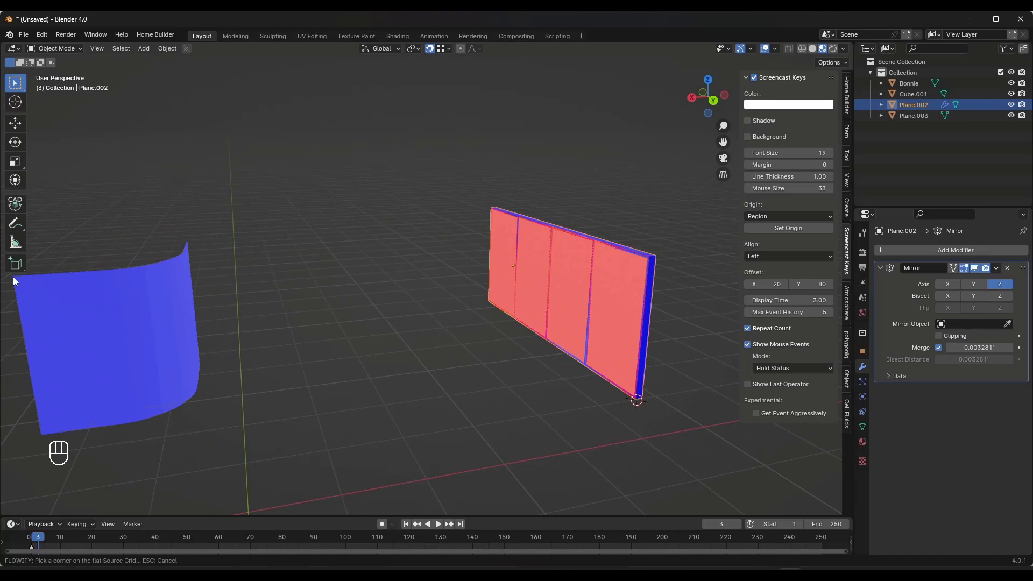
{"action": "left_click", "coordinate": [649, 257]}
Step: Pick the curved target surface's upper corner nearest the dog to finish Flowify and bend the window onto it
{"action": "middle_click_drag", "start_coordinate": [624, 261], "coordinate": [592, 259]}
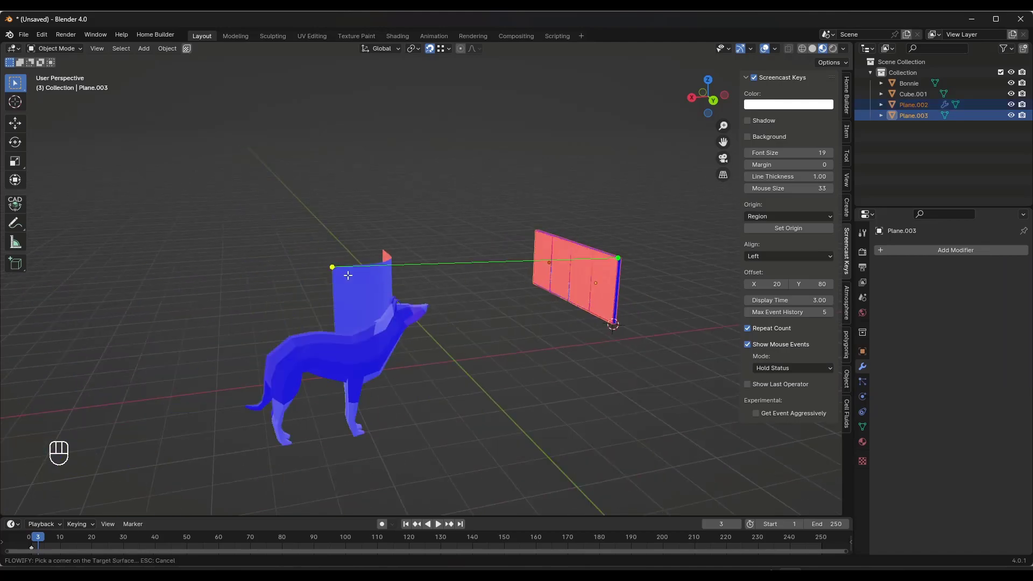
{"action": "middle_click_drag", "start_coordinate": [330, 264], "coordinate": [382, 239]}
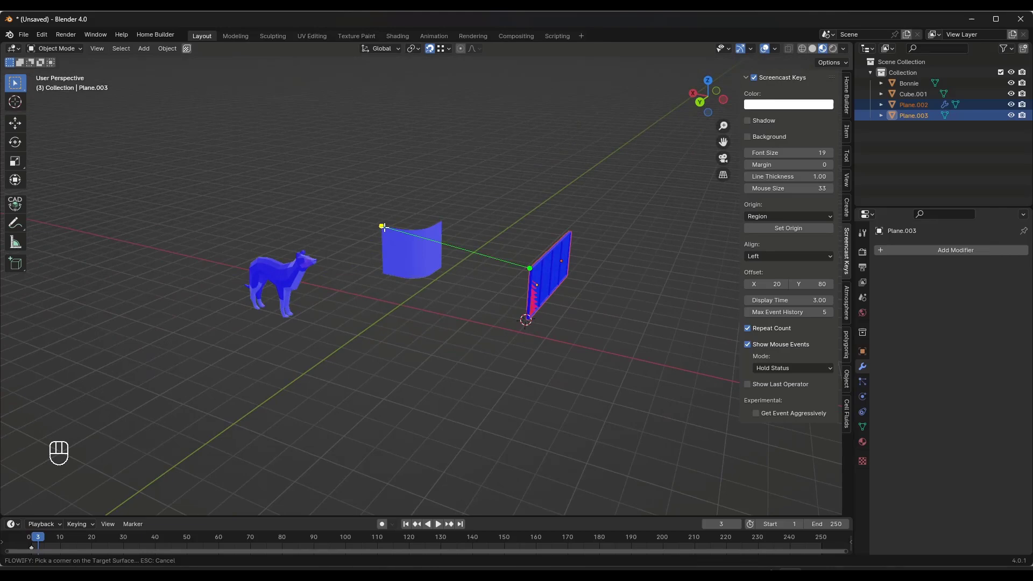
{"action": "middle_click_drag", "start_coordinate": [450, 255], "coordinate": [525, 260]}
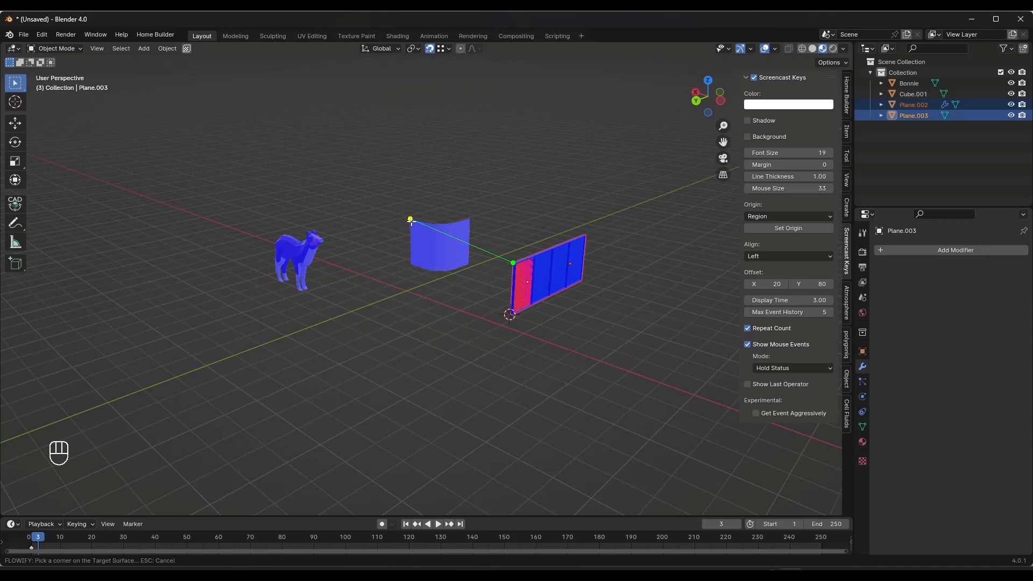
{"action": "scroll", "coordinate": [409, 223], "scroll_direction": "up", "scroll_amount": 3}
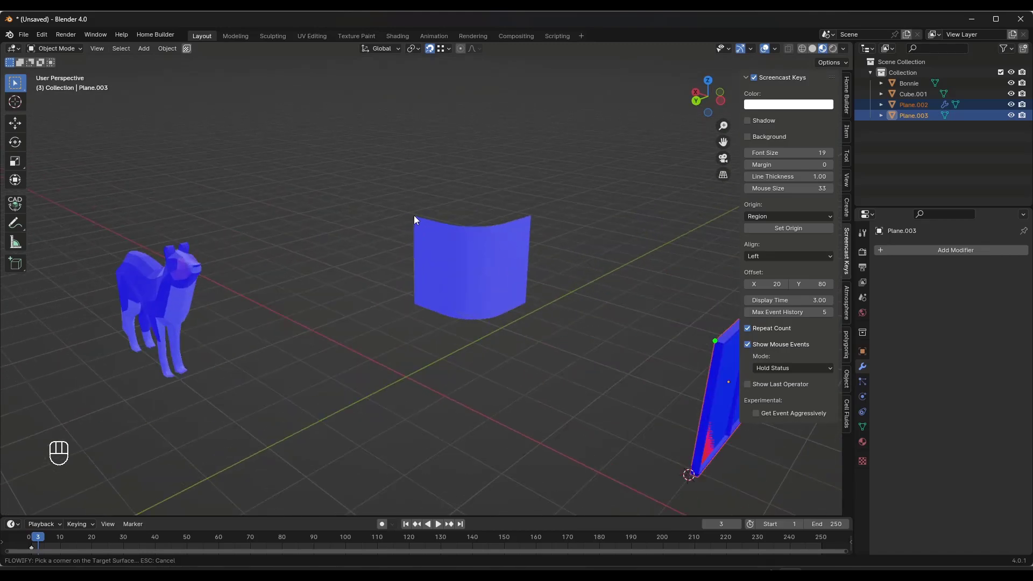
{"action": "left_click", "coordinate": [414, 216]}
{"action": "middle_click_drag", "start_coordinate": [400, 245], "coordinate": [567, 237]}
{"action": "scroll", "coordinate": [670, 231], "scroll_direction": "up", "scroll_amount": 5}
{"action": "left_click", "coordinate": [669, 230]}
{"action": "scroll", "coordinate": [669, 230], "scroll_direction": "down", "scroll_amount": 5}
{"action": "scroll", "coordinate": [431, 163], "scroll_direction": "up", "scroll_amount": 5}
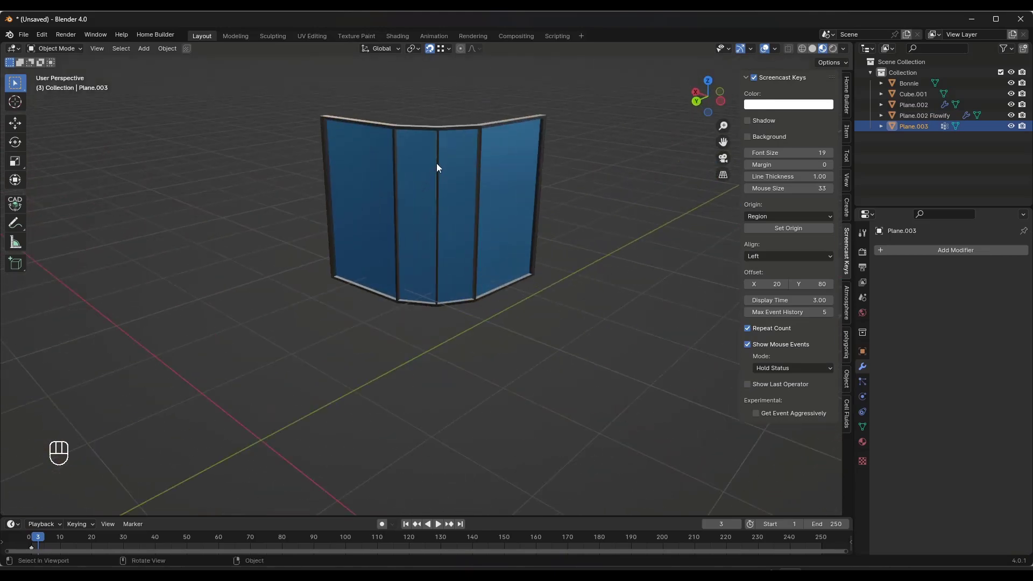
{"action": "scroll", "coordinate": [438, 162], "scroll_direction": "down", "scroll_amount": 5}
Step: Try moving the original flat window along X away from its source grid
{"action": "left_click", "coordinate": [637, 230]}
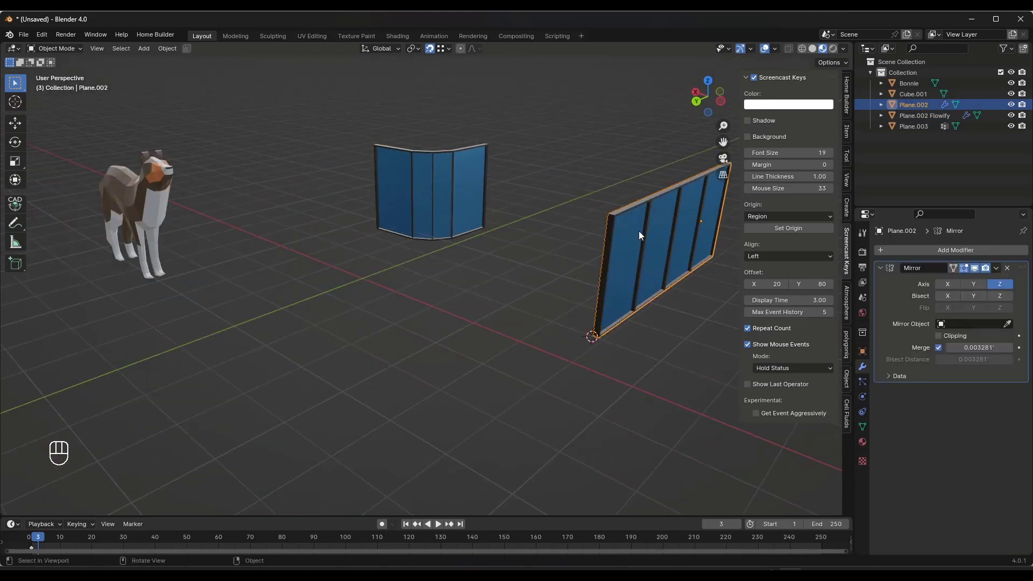
{"action": "key", "text": "g"}
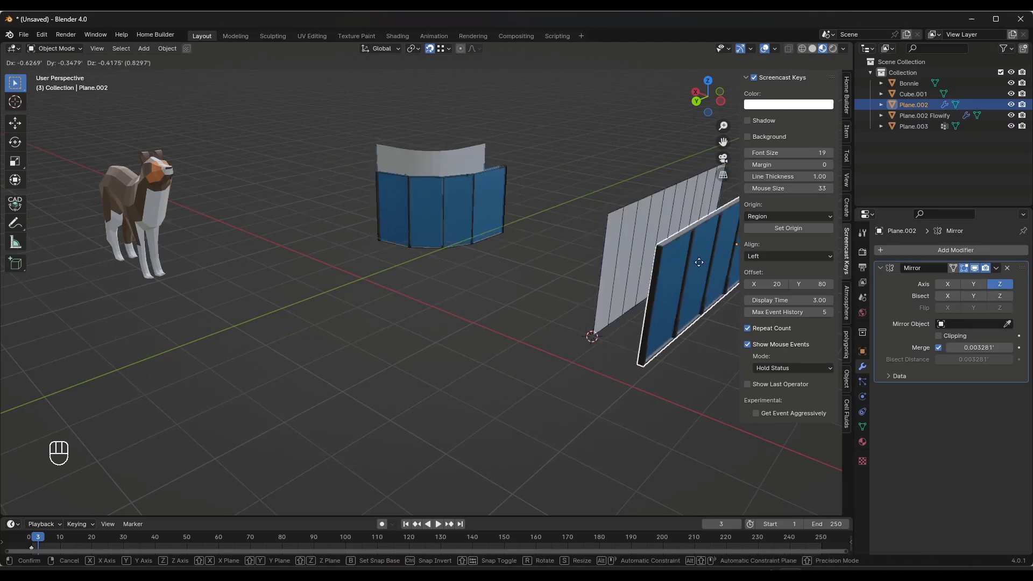
{"action": "key", "text": "x"}
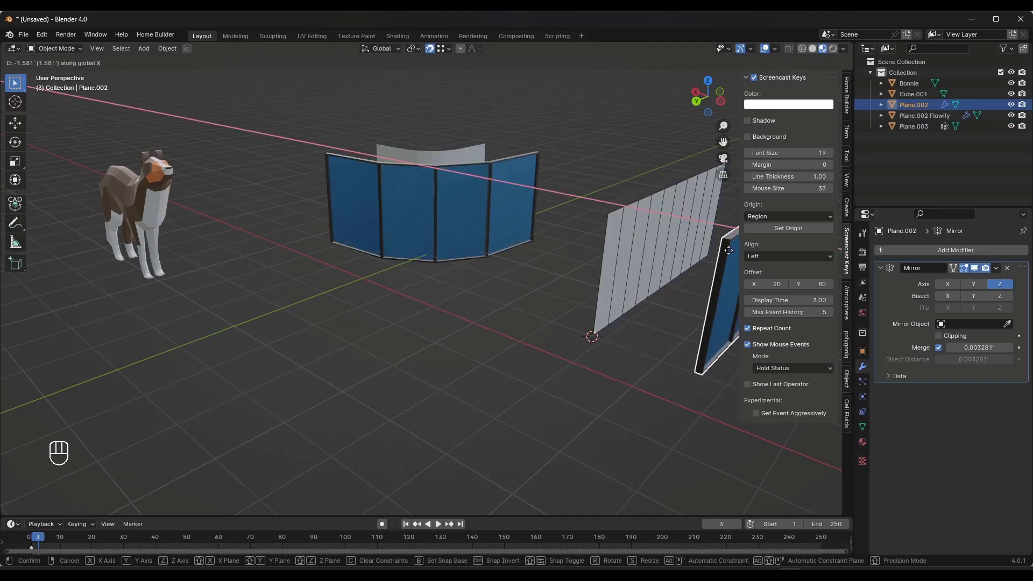
{"action": "right_click", "coordinate": [731, 253]}
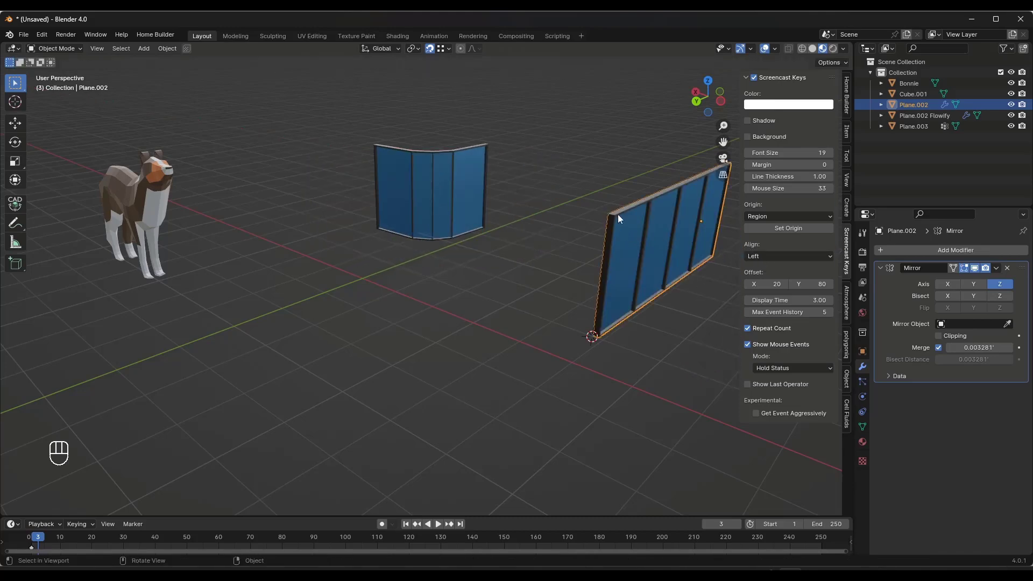
Step: Examine the bent window's frame and glass panes around the curve from close up and from a distance
{"action": "scroll", "coordinate": [618, 214], "scroll_direction": "up", "scroll_amount": 2}
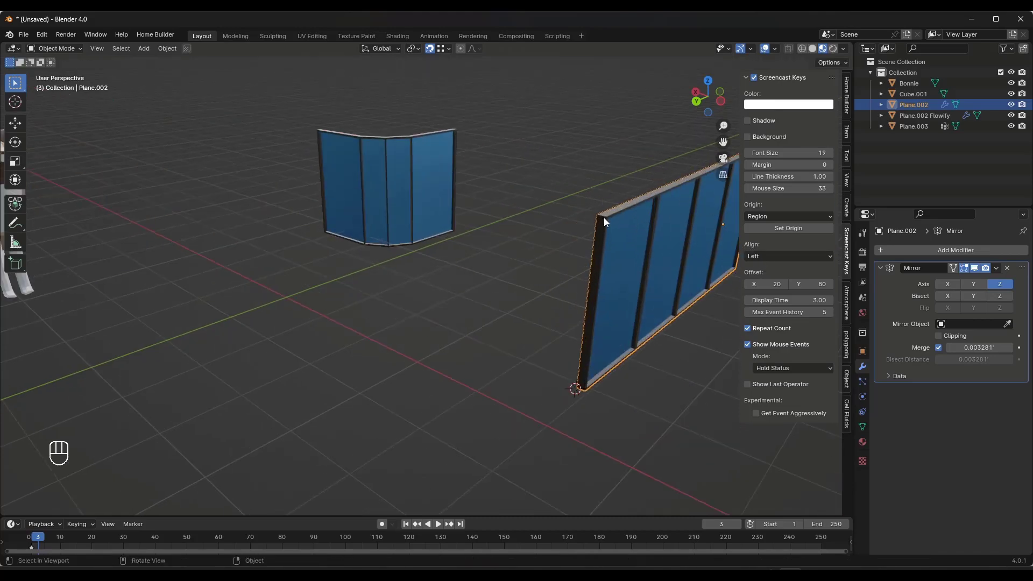
{"action": "middle_click_drag", "start_coordinate": [604, 218], "coordinate": [707, 209]}
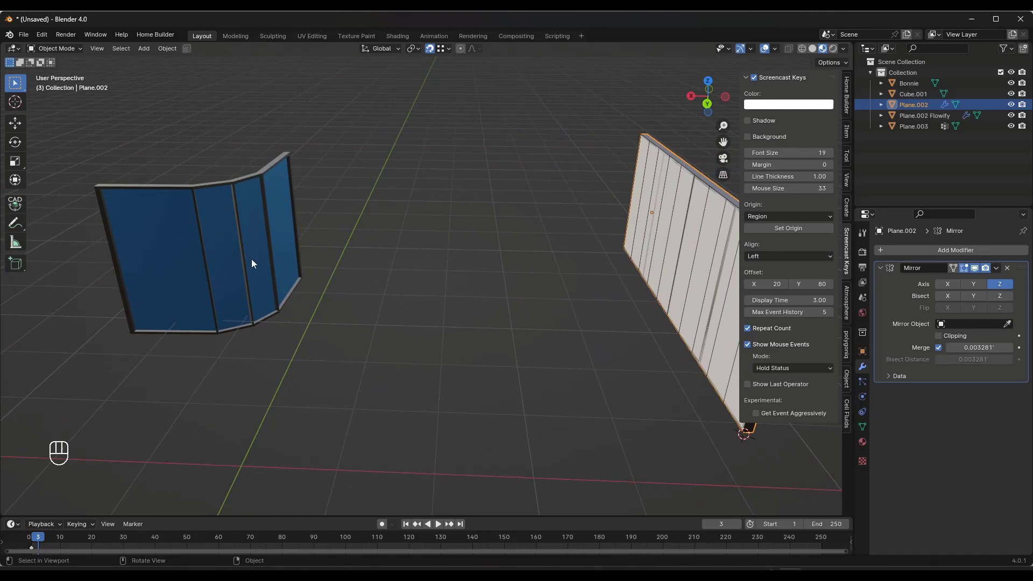
{"action": "middle_click_drag", "start_coordinate": [415, 241], "coordinate": [334, 209]}
{"action": "scroll", "coordinate": [259, 220], "scroll_direction": "up", "scroll_amount": 4}
{"action": "scroll", "coordinate": [342, 212], "scroll_direction": "down", "scroll_amount": 5}
{"action": "scroll", "coordinate": [302, 162], "scroll_direction": "up", "scroll_amount": 4}
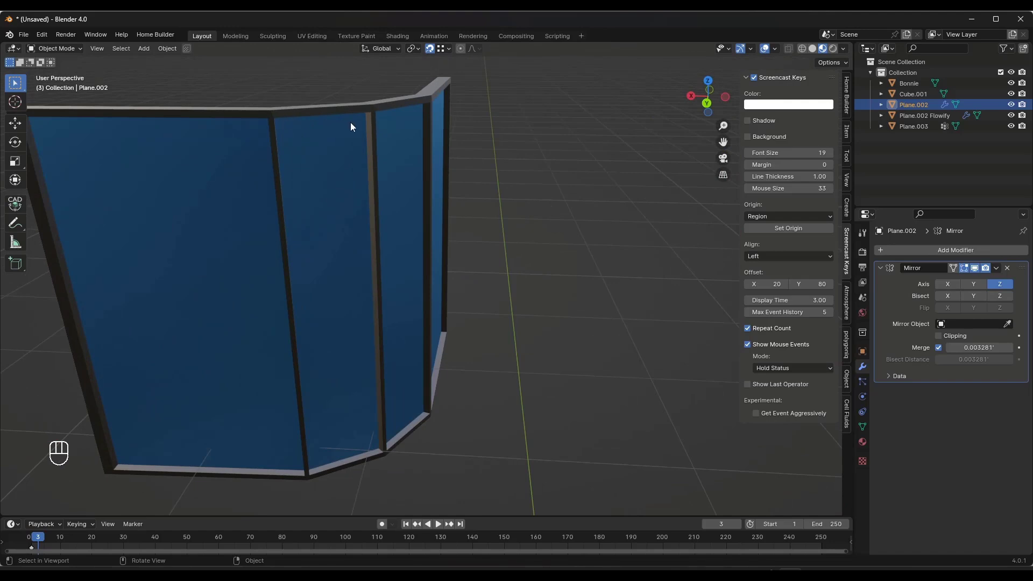
{"action": "scroll", "coordinate": [393, 124], "scroll_direction": "down", "scroll_amount": 3}
Step: Hide the bent window and examine how the curved target surface is subdivided in Edit Mode
{"action": "left_click", "coordinate": [391, 146]}
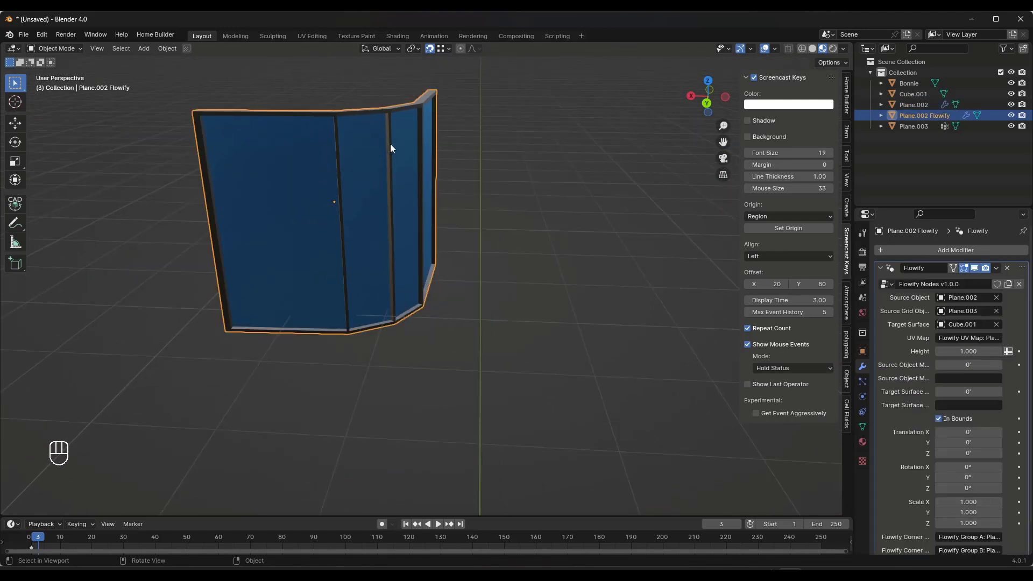
{"action": "key", "text": "h"}
{"action": "left_click", "coordinate": [376, 174]}
{"action": "mouse_move", "coordinate": [380, 177]}
{"action": "middle_mouse_down"}
{"action": "mouse_move", "coordinate": [370, 179]}
{"action": "mouse_move", "coordinate": [397, 178]}
{"action": "mouse_move", "coordinate": [381, 185]}
{"action": "middle_mouse_up"}
{"action": "key", "text": "Tab"}
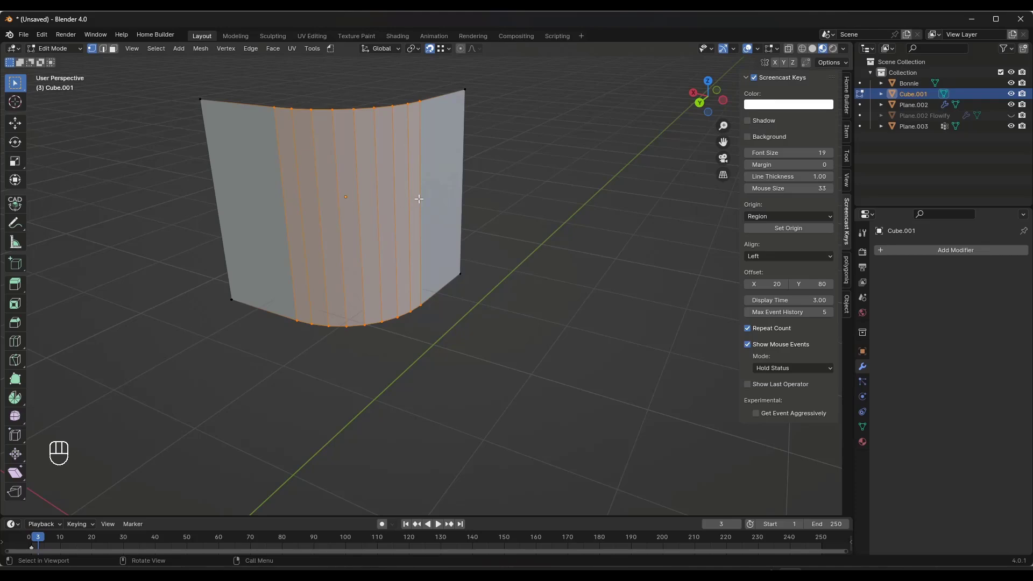
{"action": "scroll", "coordinate": [457, 191], "scroll_direction": "down", "scroll_amount": 3}
{"action": "middle_click_drag", "start_coordinate": [457, 204], "coordinate": [494, 200]}
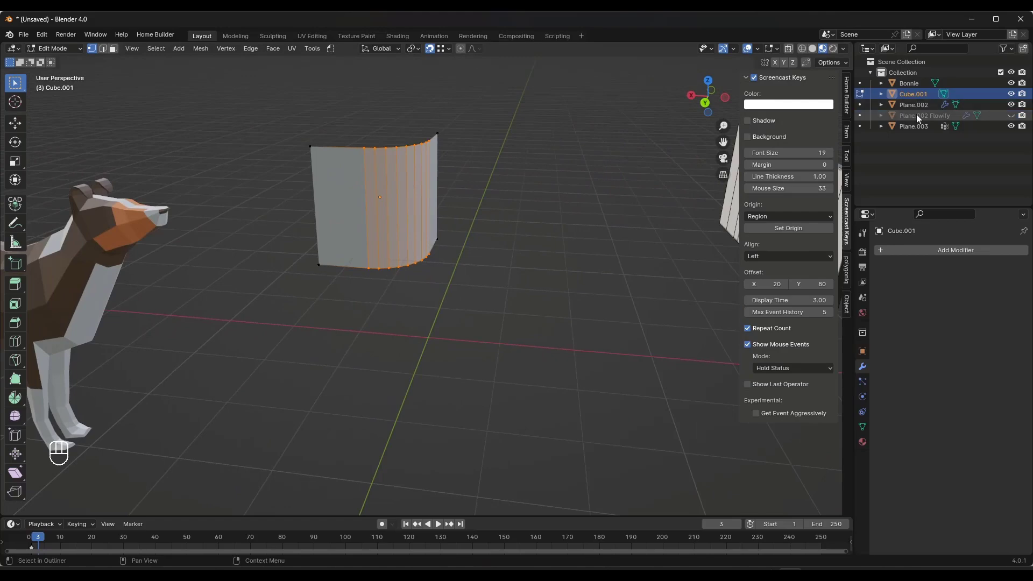
Step: Unhide the bent window and return the curved target surface to Object Mode
{"action": "left_click", "coordinate": [1013, 116]}
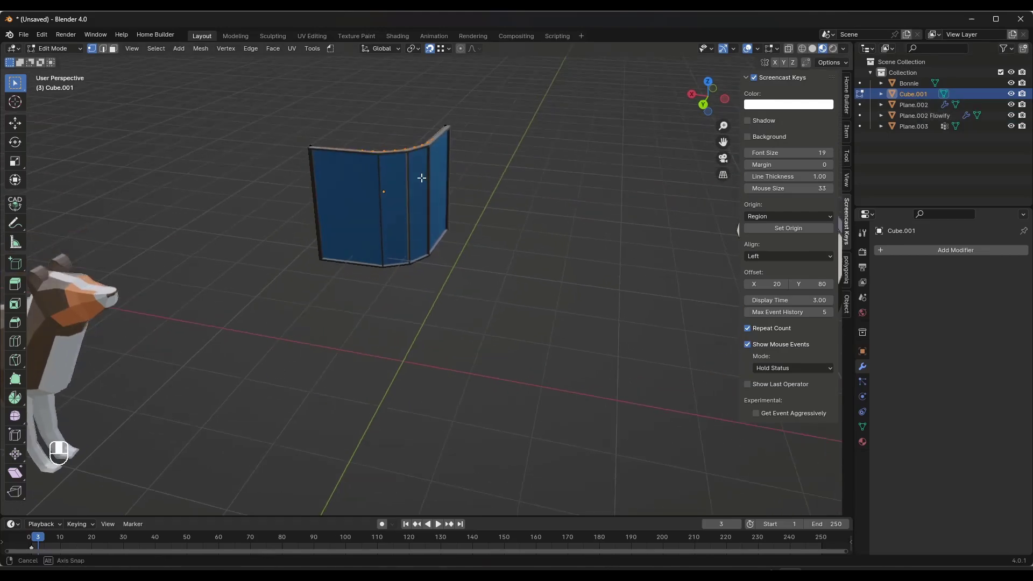
{"action": "middle_click_drag", "start_coordinate": [422, 177], "coordinate": [412, 167]}
{"action": "scroll", "coordinate": [411, 168], "scroll_direction": "down", "scroll_amount": 4}
{"action": "middle_click_drag", "start_coordinate": [460, 201], "coordinate": [432, 189]}
{"action": "scroll", "coordinate": [432, 189], "scroll_direction": "down", "scroll_amount": 3}
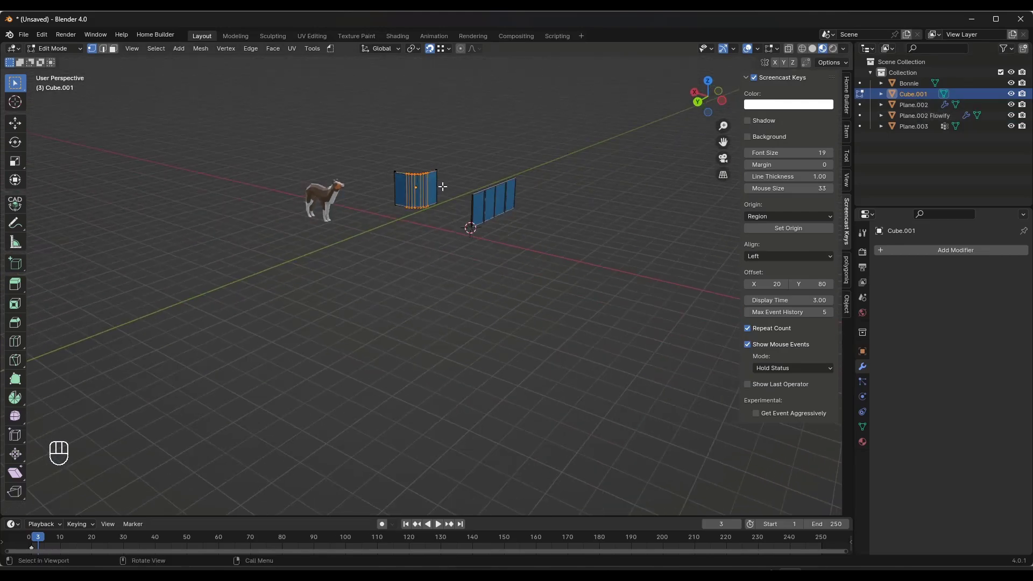
{"action": "key", "text": "Tab"}
Step: Duplicate the flat window, source grid, curved surface and bent window together, moving the copies about -12.45' along Y
{"action": "left_click_drag", "start_coordinate": [375, 146], "coordinate": [541, 247]}
{"action": "middle_click_drag", "start_coordinate": [572, 258], "coordinate": [511, 252]}
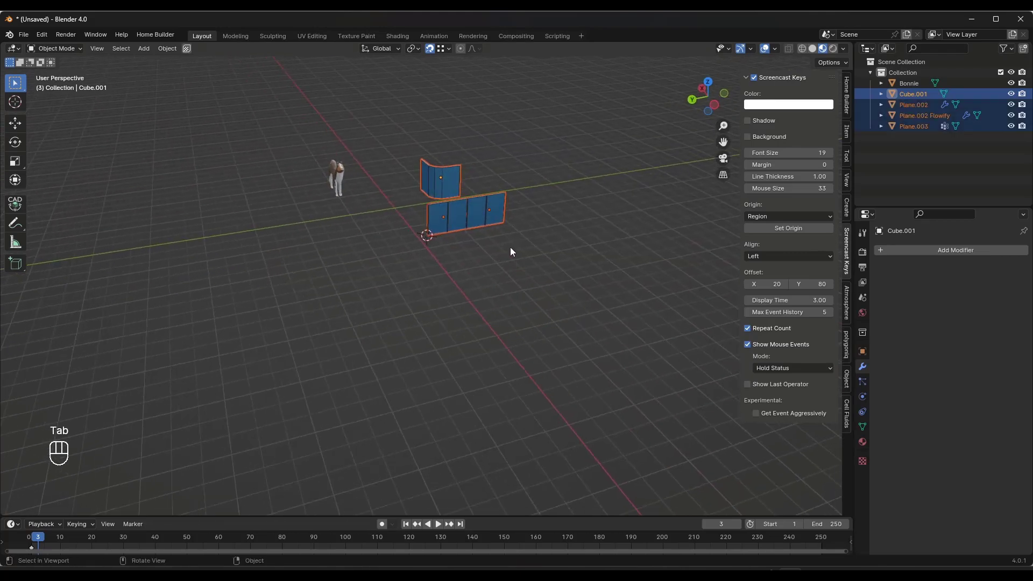
{"action": "key", "text": "shift+d"}
{"action": "key", "text": "y"}
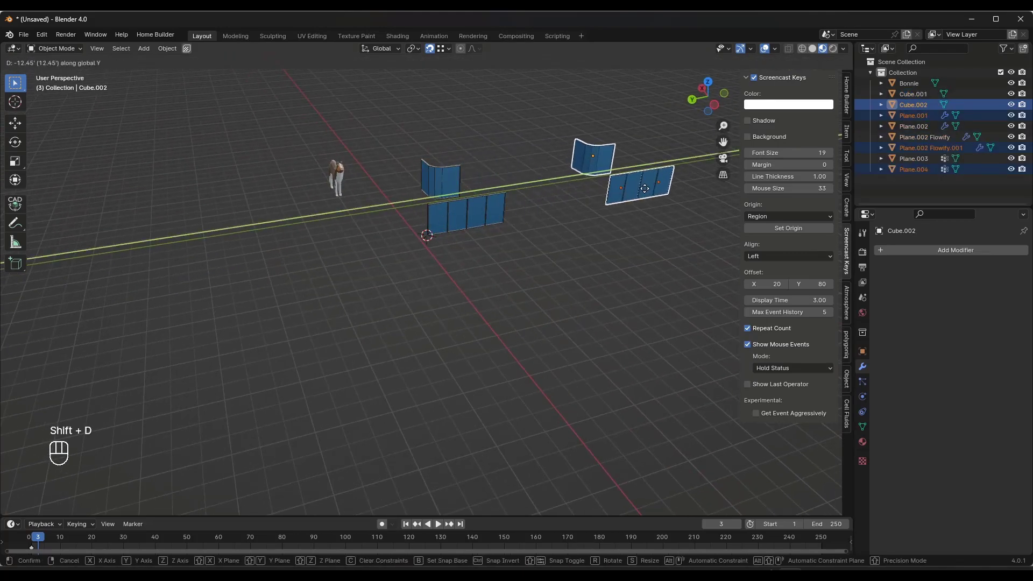
{"action": "left_click", "coordinate": [644, 189]}
{"action": "scroll", "coordinate": [669, 159], "scroll_direction": "up", "scroll_amount": 5}
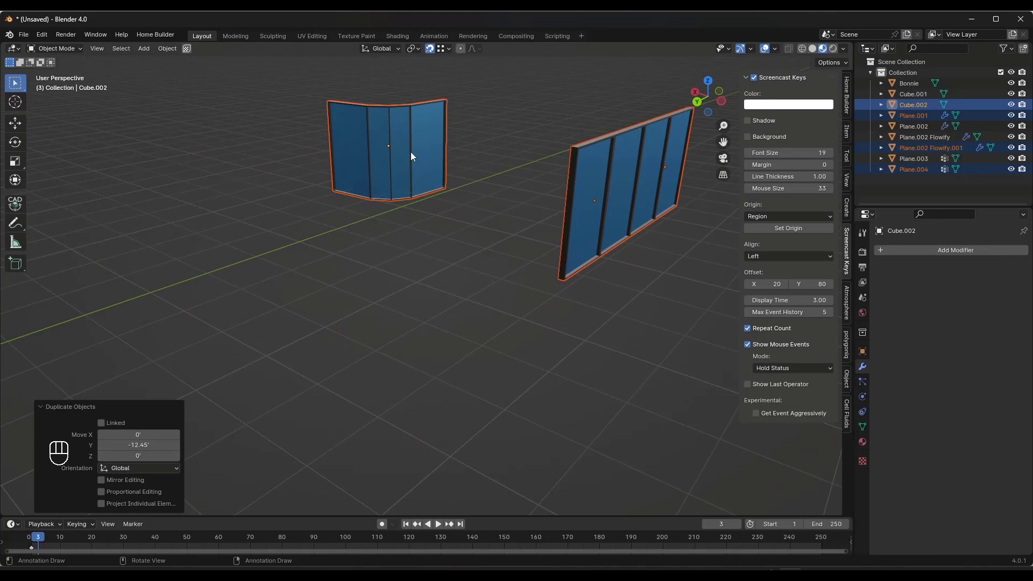
Step: Delete the duplicated bent window and select the duplicated flat window
{"action": "key", "text": "Delete"}
{"action": "middle_click_drag", "start_coordinate": [467, 173], "coordinate": [549, 180]}
{"action": "left_click", "coordinate": [660, 147]}
{"action": "left_click", "coordinate": [689, 134]}
{"action": "middle_click_drag", "start_coordinate": [582, 229], "coordinate": [533, 244]}
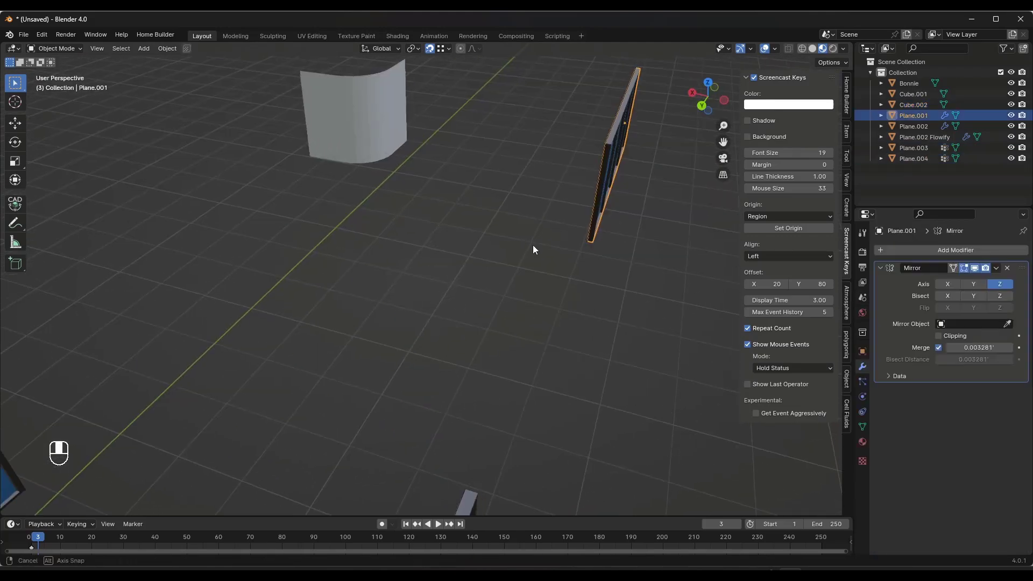
{"action": "scroll", "coordinate": [537, 249], "scroll_direction": "down", "scroll_amount": 4}
{"action": "scroll", "coordinate": [560, 190], "scroll_direction": "up", "scroll_amount": 1}
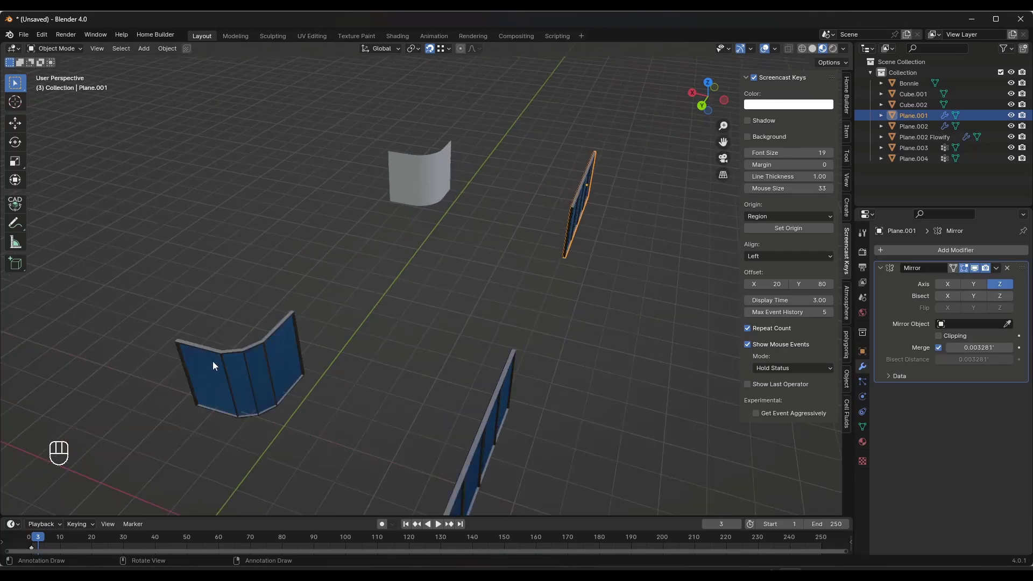
{"action": "scroll", "coordinate": [214, 358], "scroll_direction": "up", "scroll_amount": 2}
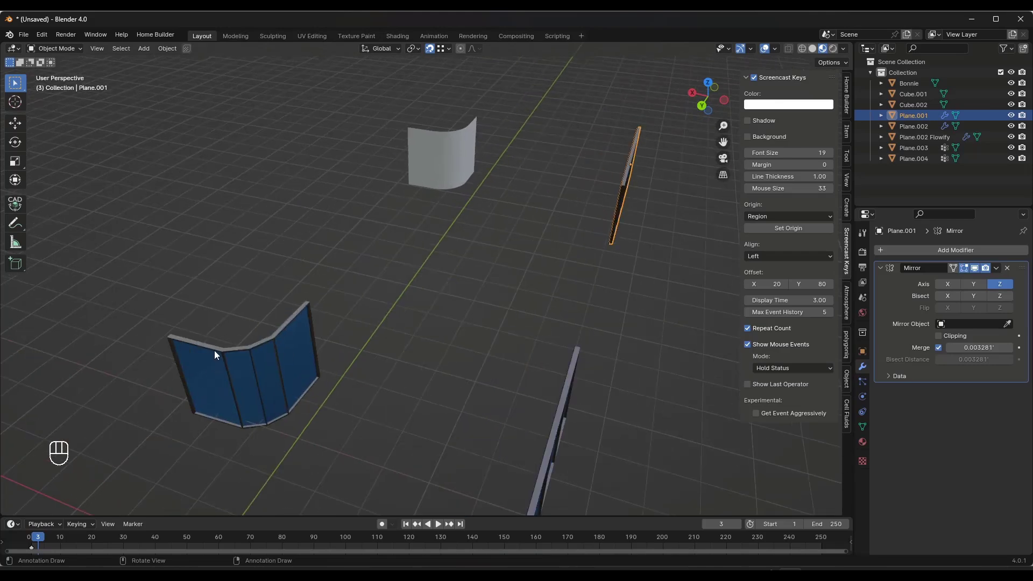
Step: Add three evenly spaced vertical loop cuts to the wide flat end face of the duplicated curved surface
{"action": "left_click", "coordinate": [444, 155]}
{"action": "scroll", "coordinate": [442, 140], "scroll_direction": "up", "scroll_amount": 3}
{"action": "key", "text": "Tab"}
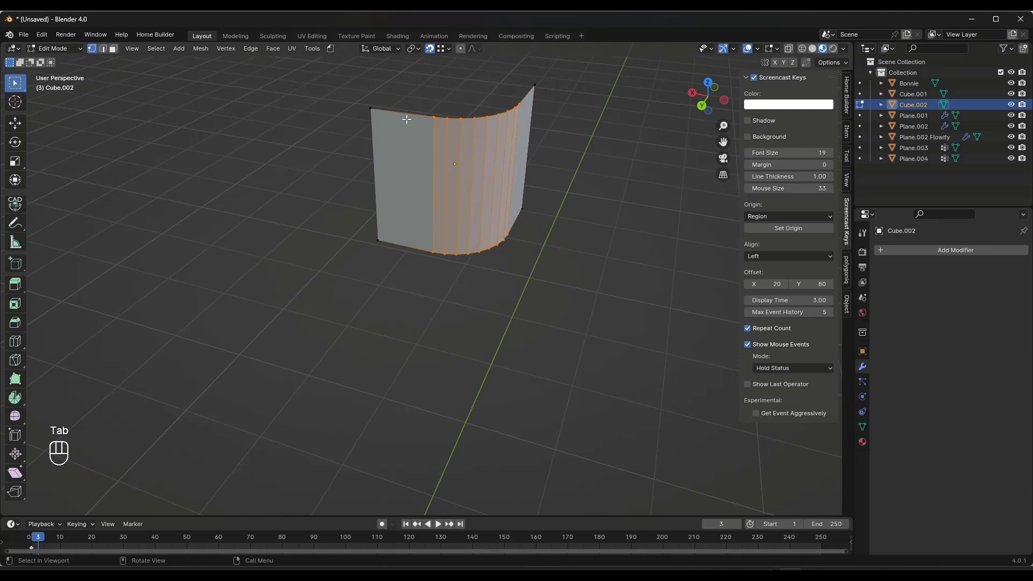
{"action": "scroll", "coordinate": [406, 119], "scroll_direction": "up", "scroll_amount": 3}
{"action": "scroll", "coordinate": [404, 119], "scroll_direction": "down", "scroll_amount": 1}
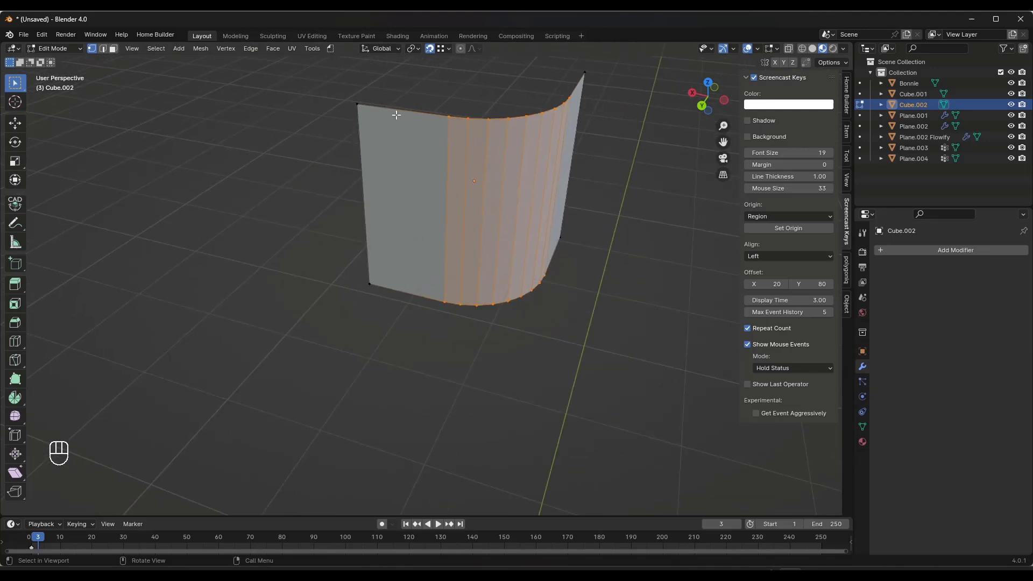
{"action": "key", "text": "ctrl+r"}
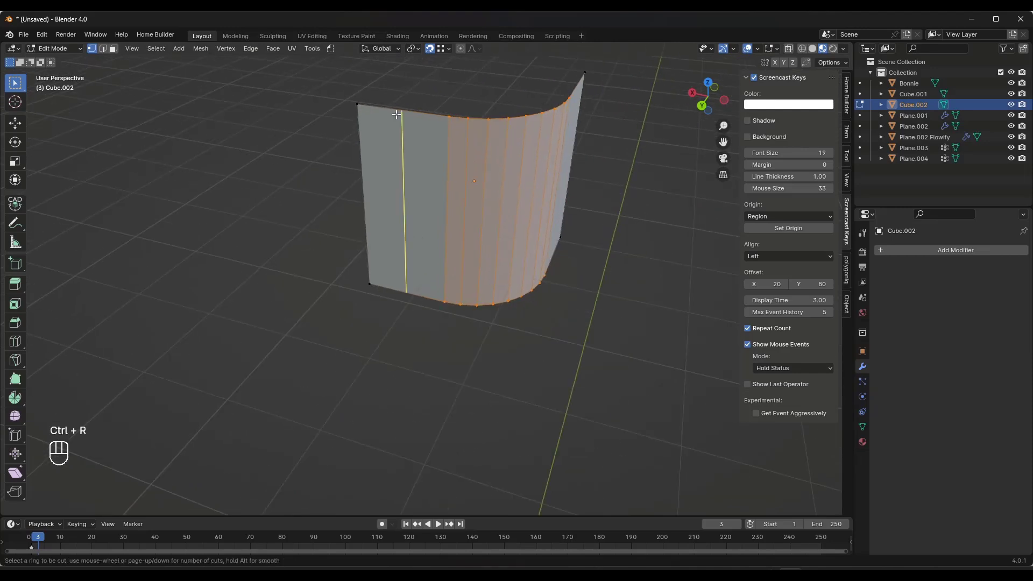
{"action": "scroll", "coordinate": [397, 115], "scroll_direction": "up", "scroll_amount": 2}
{"action": "left_click", "coordinate": [397, 115]}
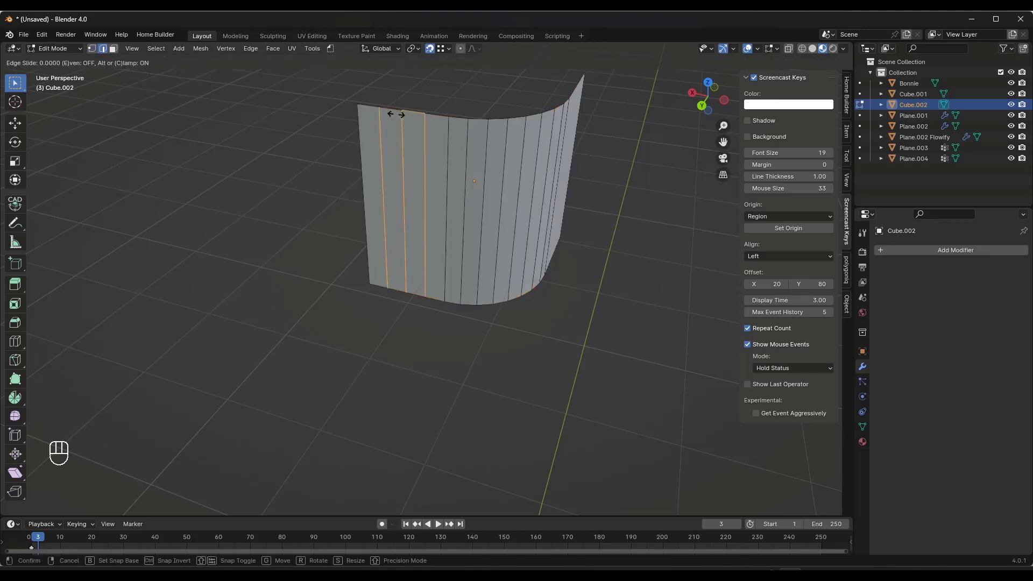
{"action": "left_click", "coordinate": [396, 115]}
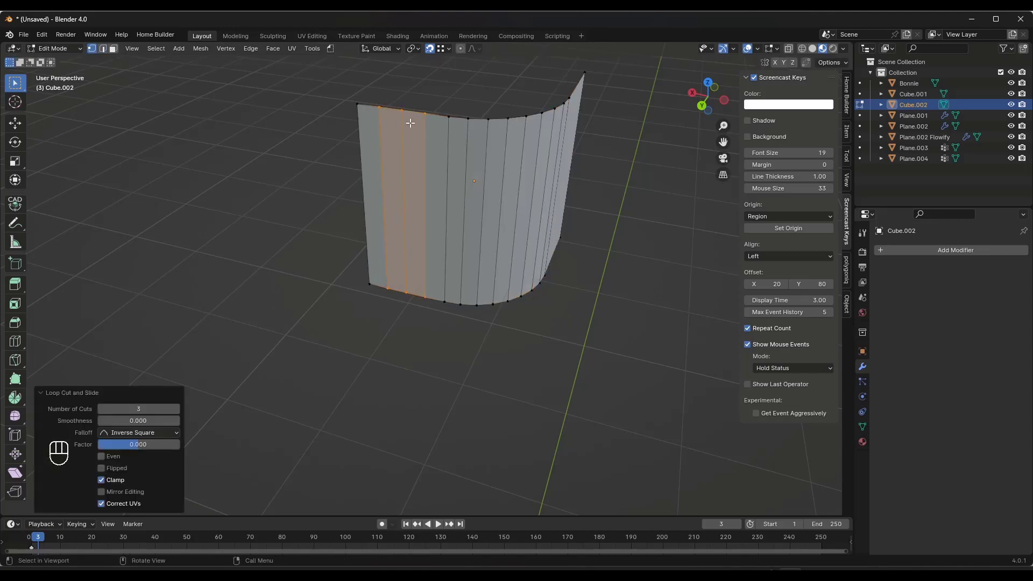
Step: Add three centred vertical loop cuts to the opposite flat end face of the duplicated curved surface
{"action": "middle_click_drag", "start_coordinate": [565, 154], "coordinate": [592, 130]}
{"action": "key", "text": "ctrl+r"}
{"action": "scroll", "coordinate": [617, 110], "scroll_direction": "up", "scroll_amount": 1}
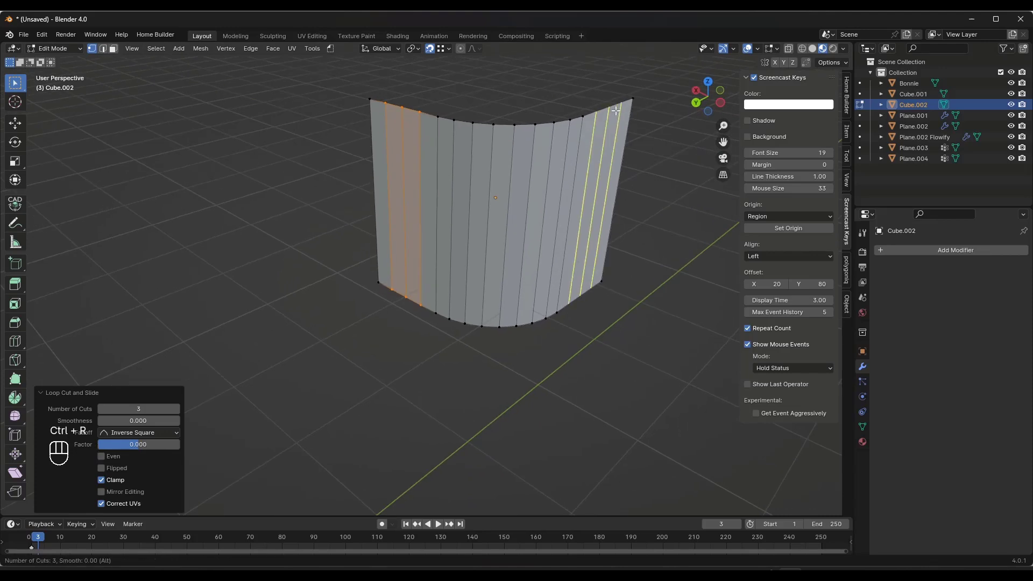
{"action": "left_click", "coordinate": [616, 110]}
{"action": "right_click", "coordinate": [538, 167]}
{"action": "middle_click_drag", "start_coordinate": [538, 166], "coordinate": [388, 170]}
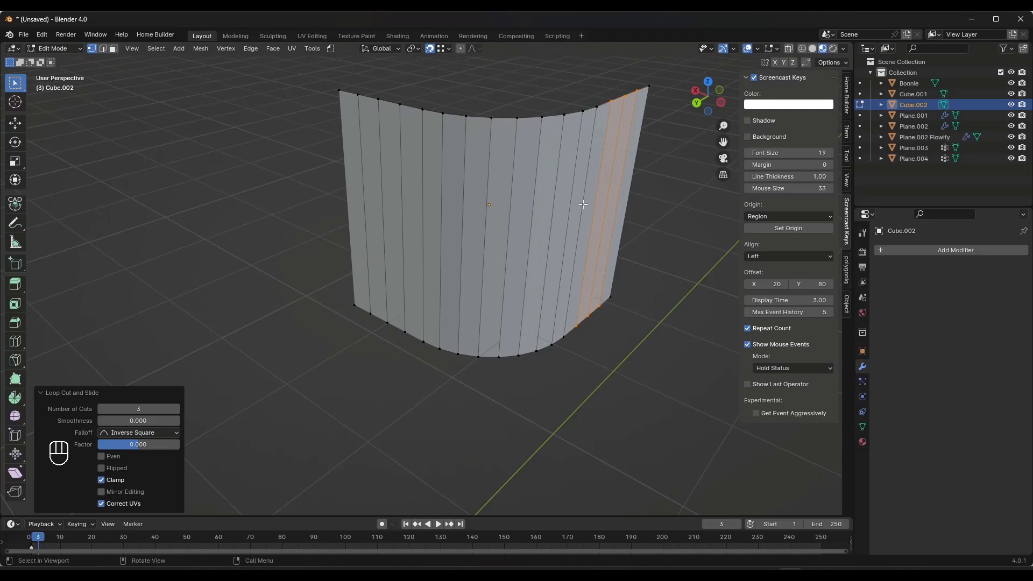
Step: Deselect the curved surface's new edges and return to Object Mode
{"action": "mouse_move", "coordinate": [528, 208]}
{"action": "middle_mouse_down"}
{"action": "mouse_move", "coordinate": [496, 213]}
{"action": "mouse_move", "coordinate": [418, 189]}
{"action": "mouse_move", "coordinate": [515, 196]}
{"action": "middle_mouse_up"}
{"action": "scroll", "coordinate": [475, 221], "scroll_direction": "down", "scroll_amount": 3}
{"action": "left_click", "coordinate": [345, 224]}
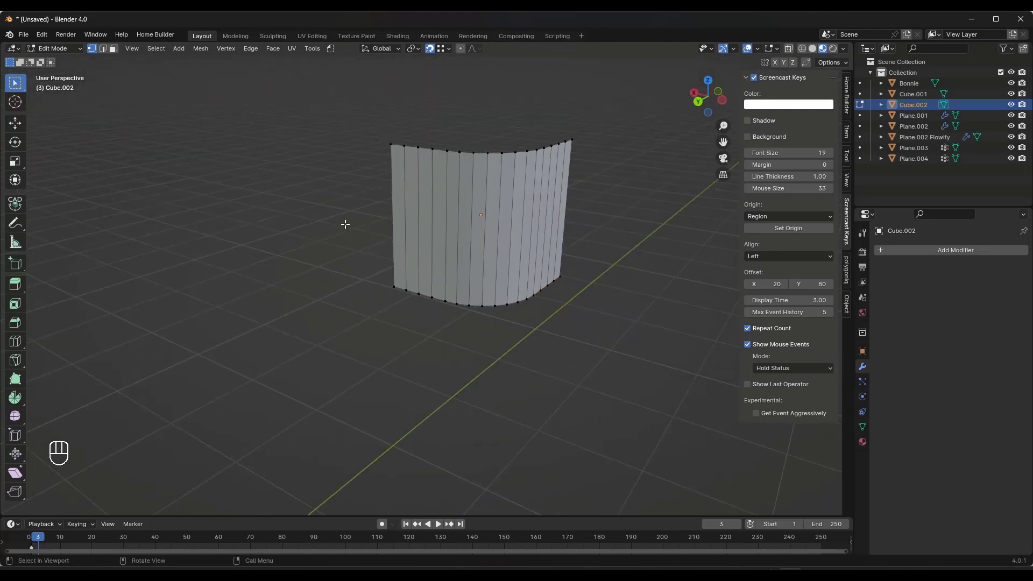
{"action": "scroll", "coordinate": [323, 204], "scroll_direction": "down", "scroll_amount": 5}
{"action": "scroll", "coordinate": [384, 214], "scroll_direction": "up", "scroll_amount": 2}
{"action": "key", "text": "Tab"}
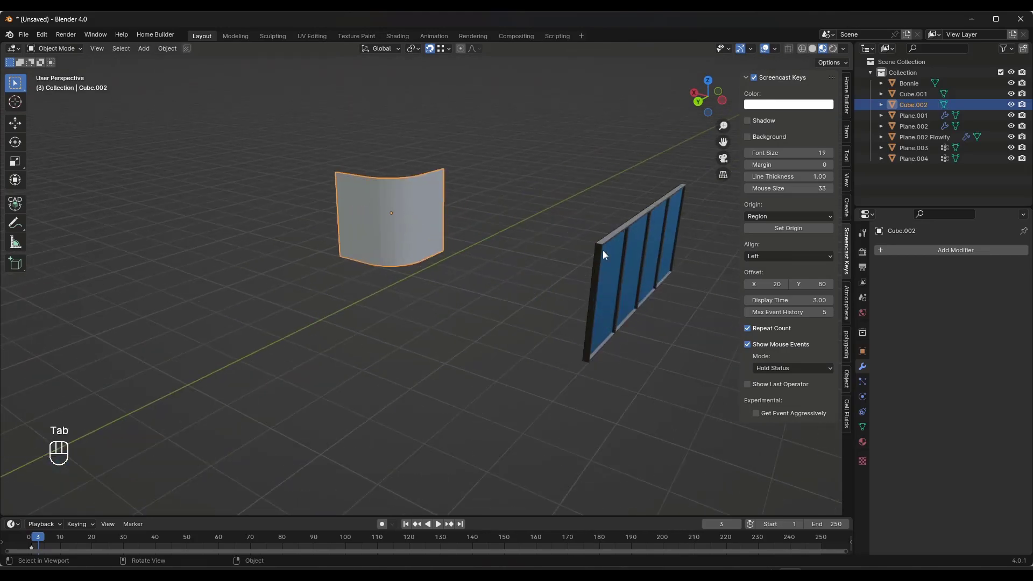
Step: Flowify the duplicated flat window onto the subdivided curved surface, matching the source grid's upper outer corner to the surface's upper outer corner
{"action": "middle_click_drag", "start_coordinate": [603, 250], "coordinate": [673, 225]}
{"action": "scroll", "coordinate": [698, 214], "scroll_direction": "up", "scroll_amount": 3}
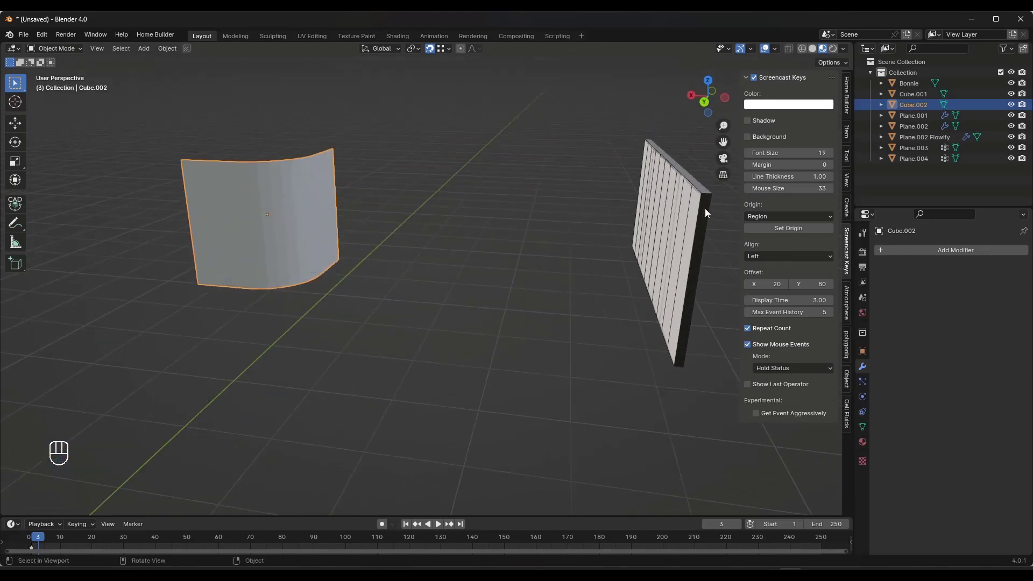
{"action": "left_click", "coordinate": [707, 197]}
{"action": "right_click", "coordinate": [707, 197]}
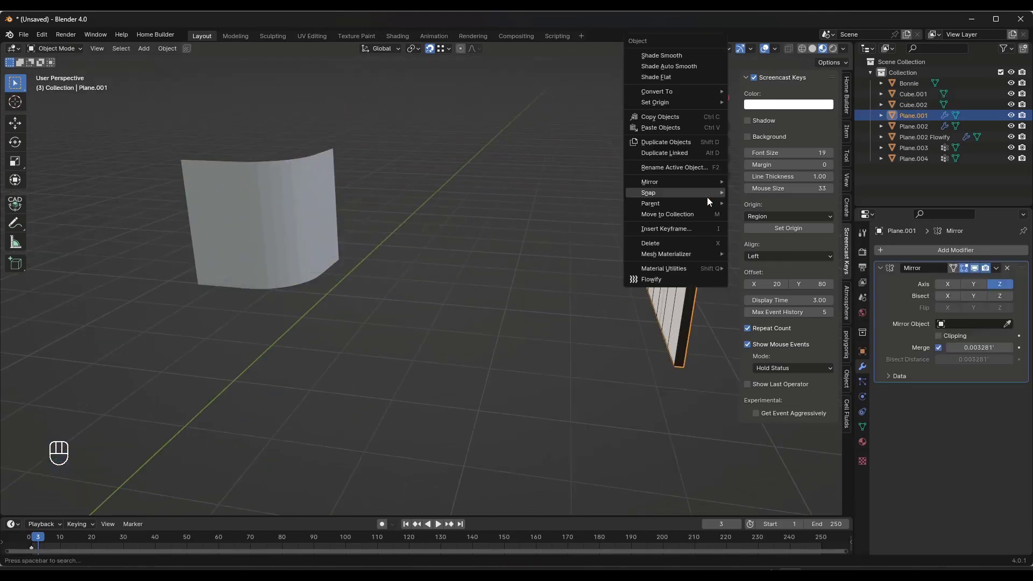
{"action": "left_click", "coordinate": [664, 278]}
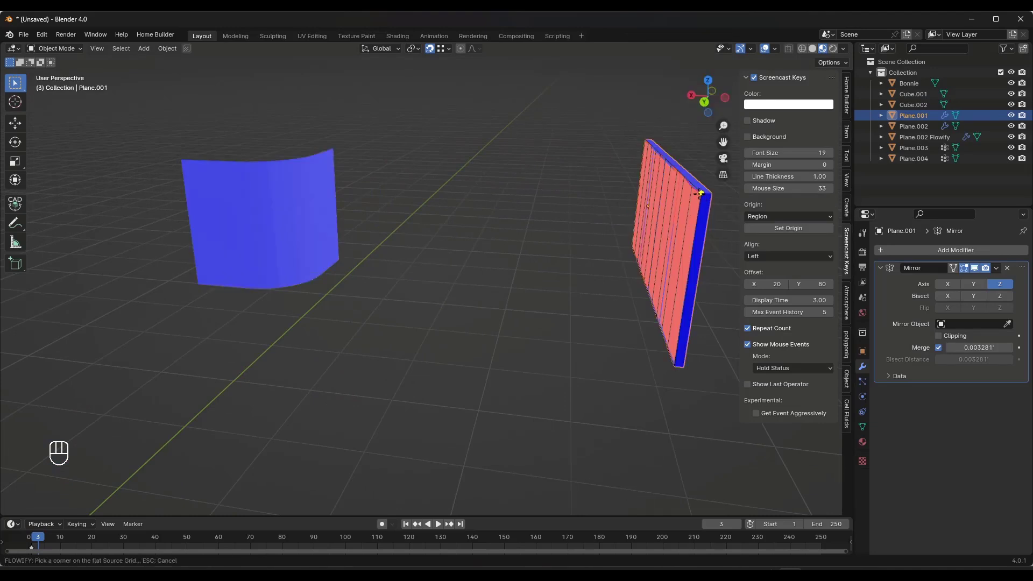
{"action": "left_click", "coordinate": [700, 194]}
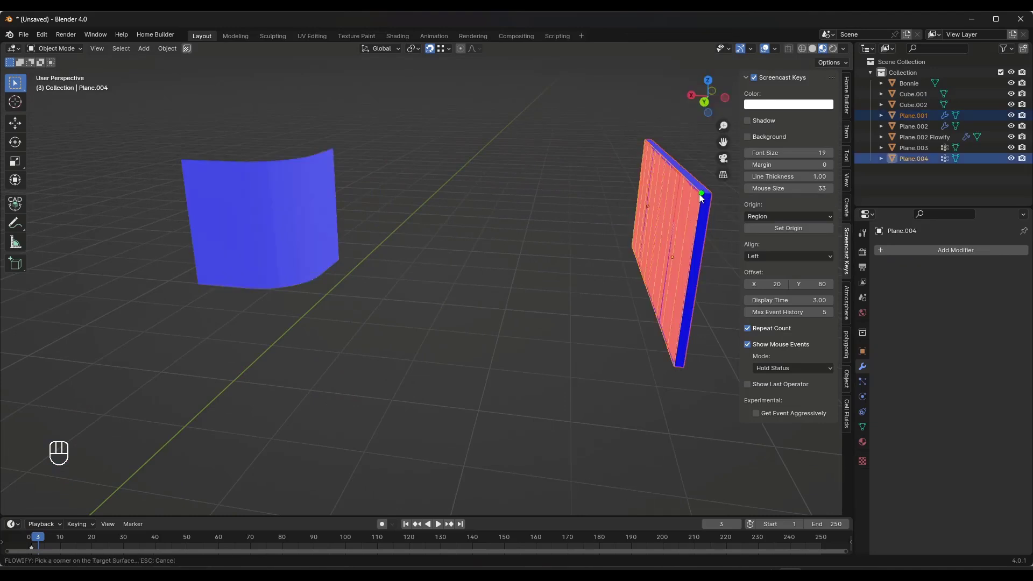
{"action": "left_click", "coordinate": [182, 160]}
Step: Examine the glass panes of the newly bent window from several angles and compare them with the earlier bent window
{"action": "middle_click_drag", "start_coordinate": [353, 236], "coordinate": [310, 185]}
{"action": "scroll", "coordinate": [245, 205], "scroll_direction": "up", "scroll_amount": 3}
{"action": "scroll", "coordinate": [357, 150], "scroll_direction": "down", "scroll_amount": 5}
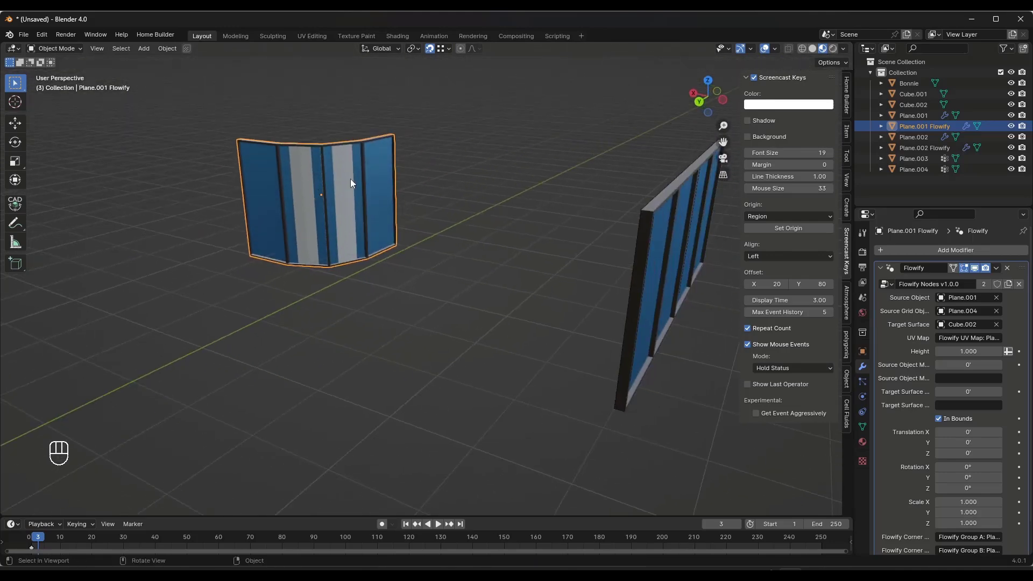
{"action": "middle_click_drag", "start_coordinate": [419, 188], "coordinate": [169, 256]}
{"action": "scroll", "coordinate": [165, 252], "scroll_direction": "up", "scroll_amount": 5}
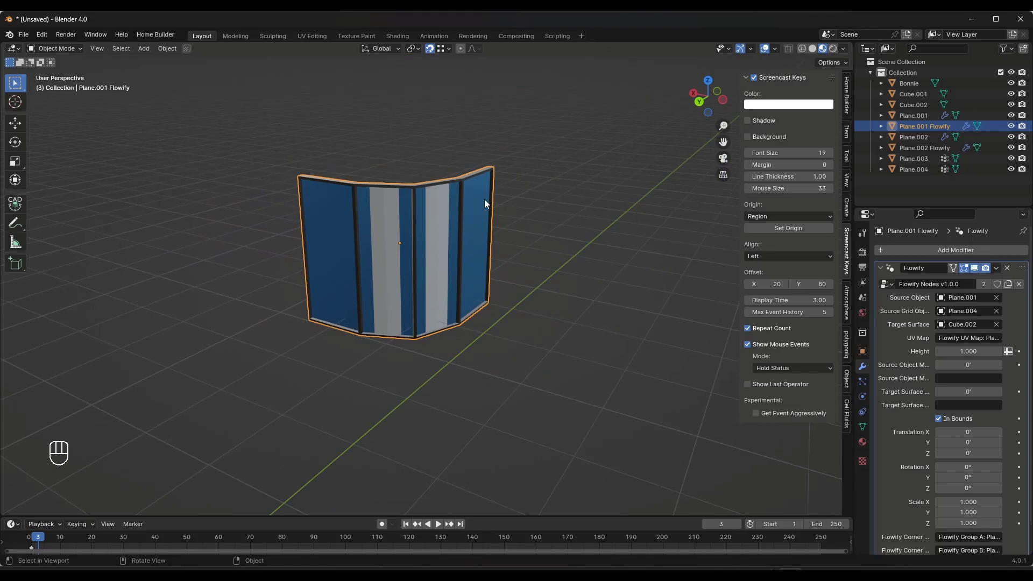
{"action": "scroll", "coordinate": [452, 194], "scroll_direction": "up", "scroll_amount": 2}
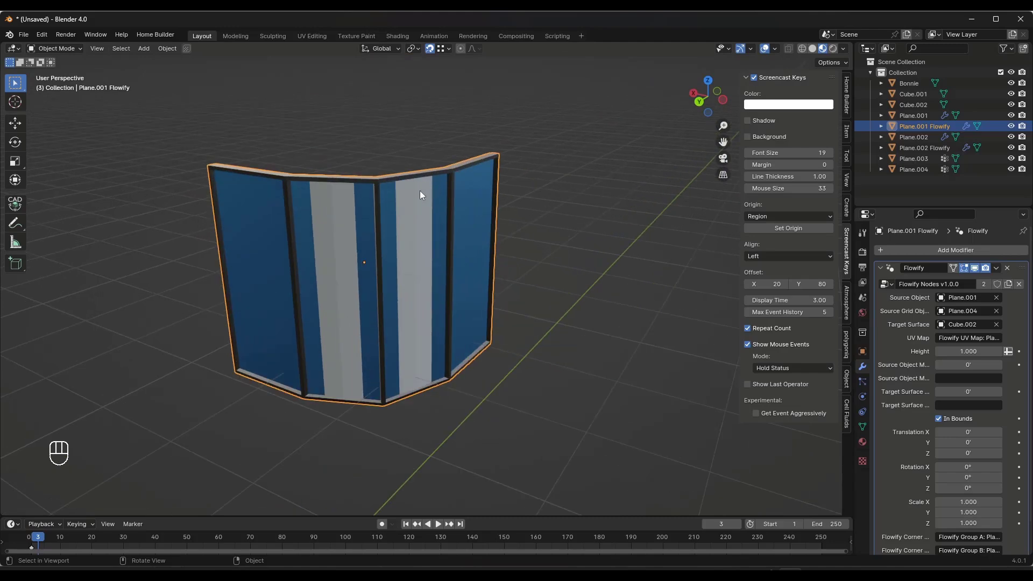
{"action": "scroll", "coordinate": [397, 214], "scroll_direction": "down", "scroll_amount": 3}
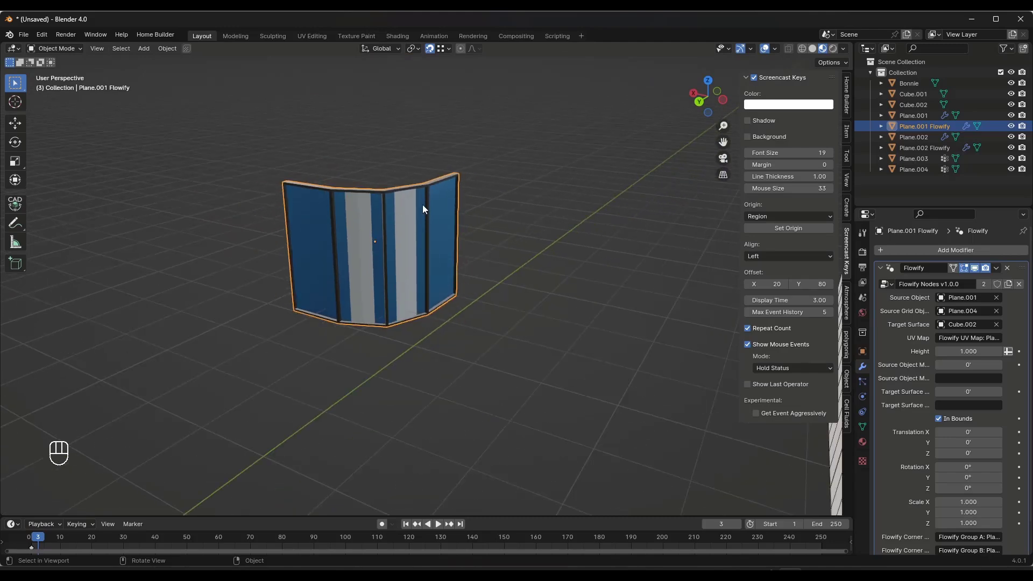
{"action": "scroll", "coordinate": [324, 200], "scroll_direction": "down", "scroll_amount": 5}
{"action": "scroll", "coordinate": [342, 206], "scroll_direction": "up", "scroll_amount": 4}
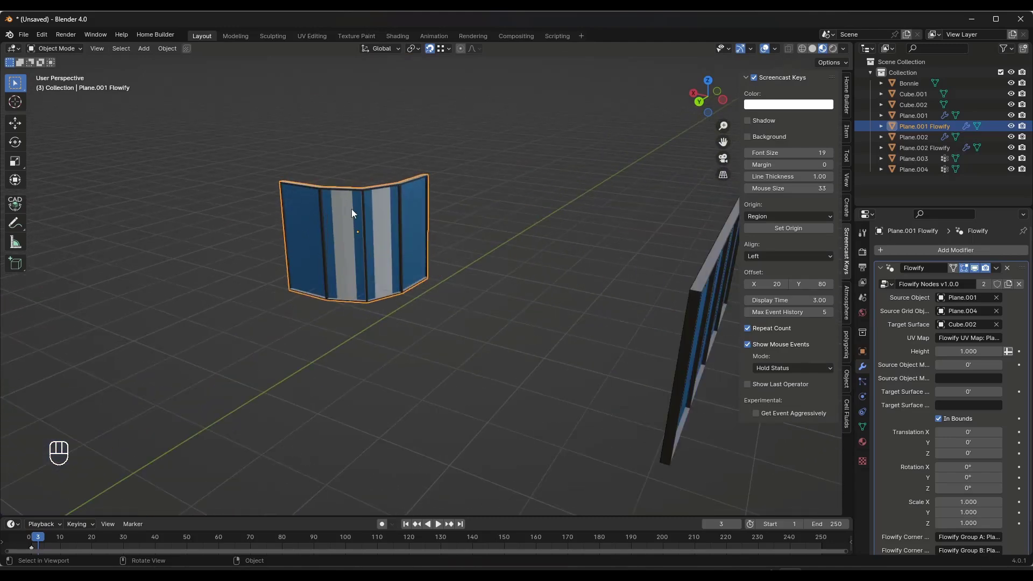
Step: Hide the flat window to examine its source grid beside the bent window, and unhide the flat window
{"action": "left_click", "coordinate": [699, 295]}
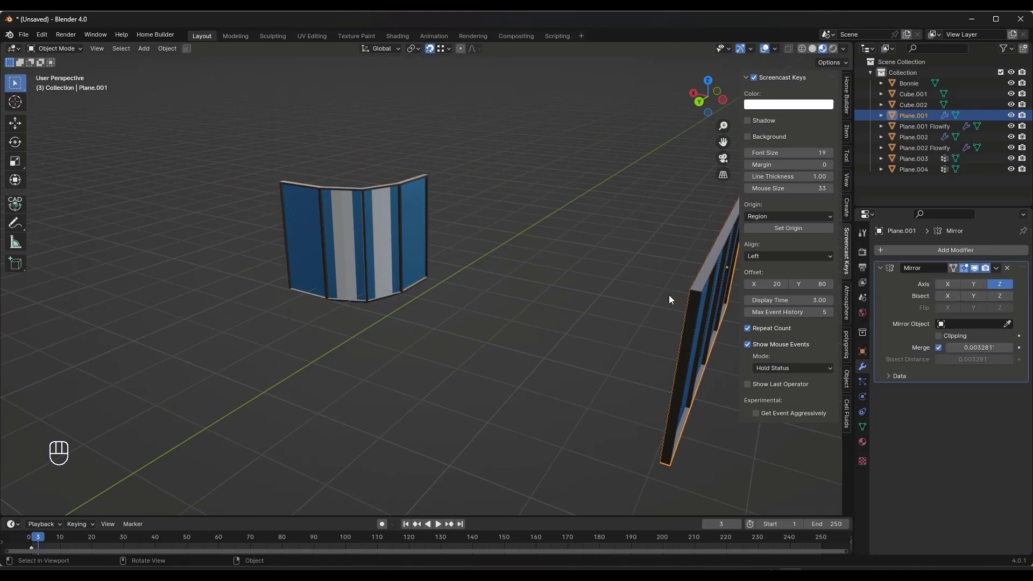
{"action": "middle_click_drag", "start_coordinate": [669, 294], "coordinate": [602, 263]}
{"action": "key", "text": "h"}
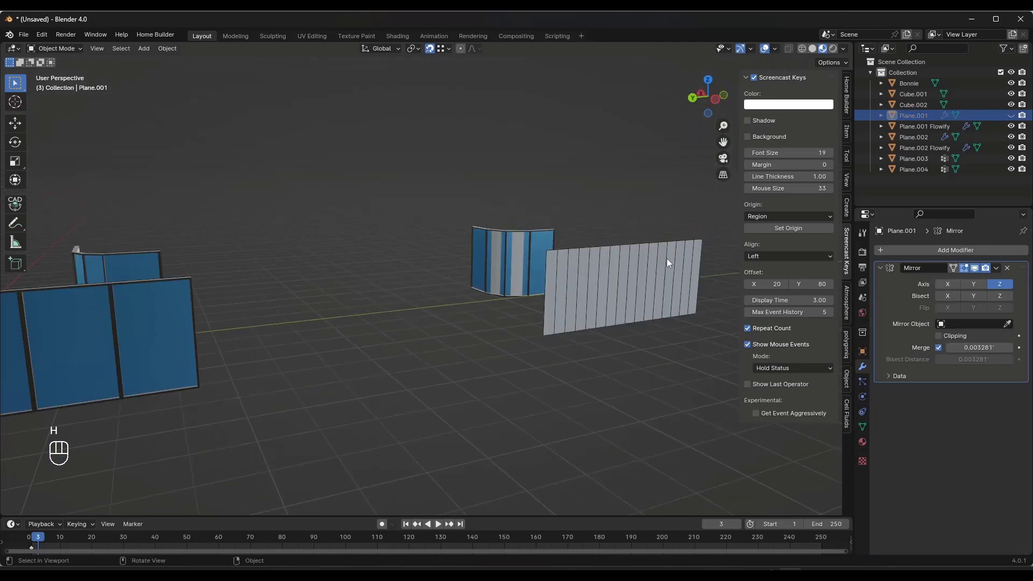
{"action": "scroll", "coordinate": [667, 262], "scroll_direction": "up", "scroll_amount": 3}
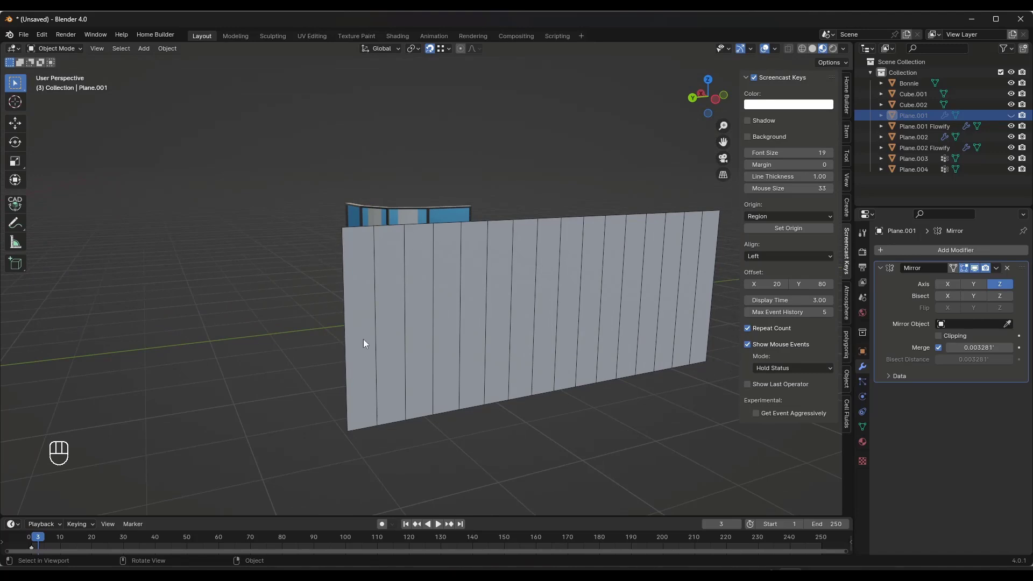
{"action": "middle_click_drag", "start_coordinate": [473, 304], "coordinate": [361, 306]}
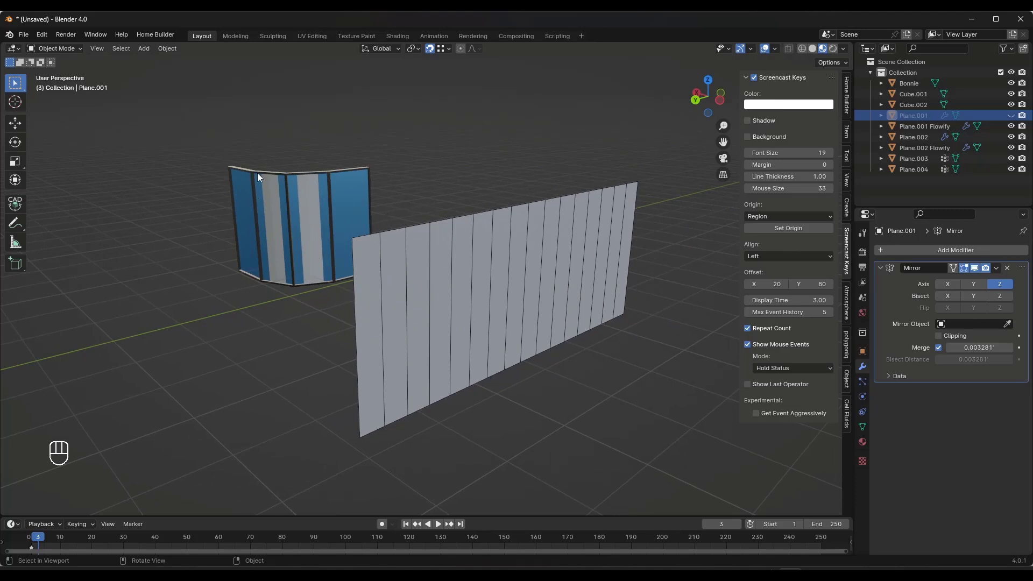
{"action": "middle_click_drag", "start_coordinate": [319, 221], "coordinate": [357, 221]}
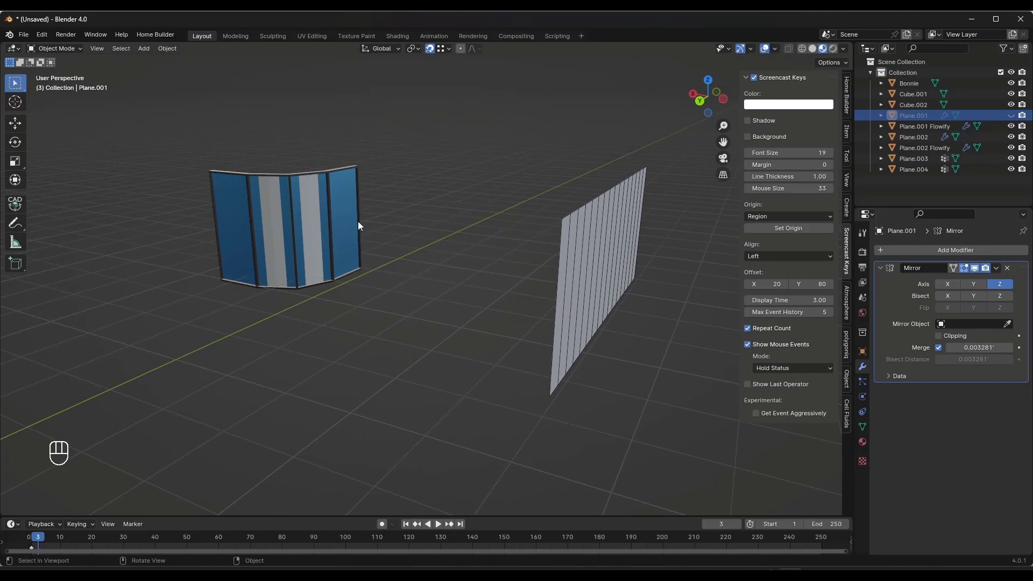
{"action": "left_click", "coordinate": [1012, 116]}
{"action": "middle_click_drag", "start_coordinate": [379, 228], "coordinate": [350, 212]}
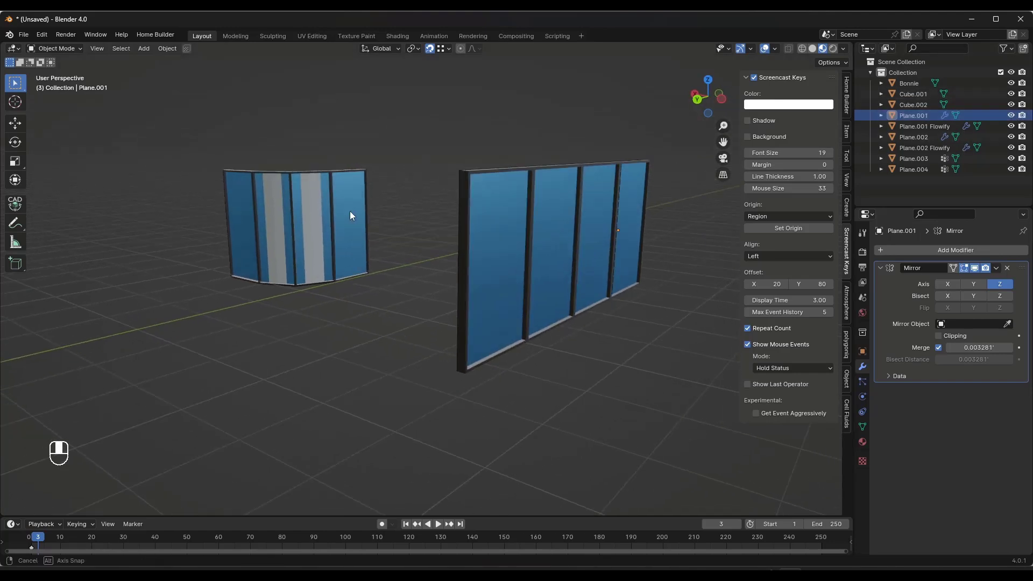
Step: Add a Subdivision Surface modifier to the flat window and raise its viewport level to 3
{"action": "left_click", "coordinate": [464, 218]}
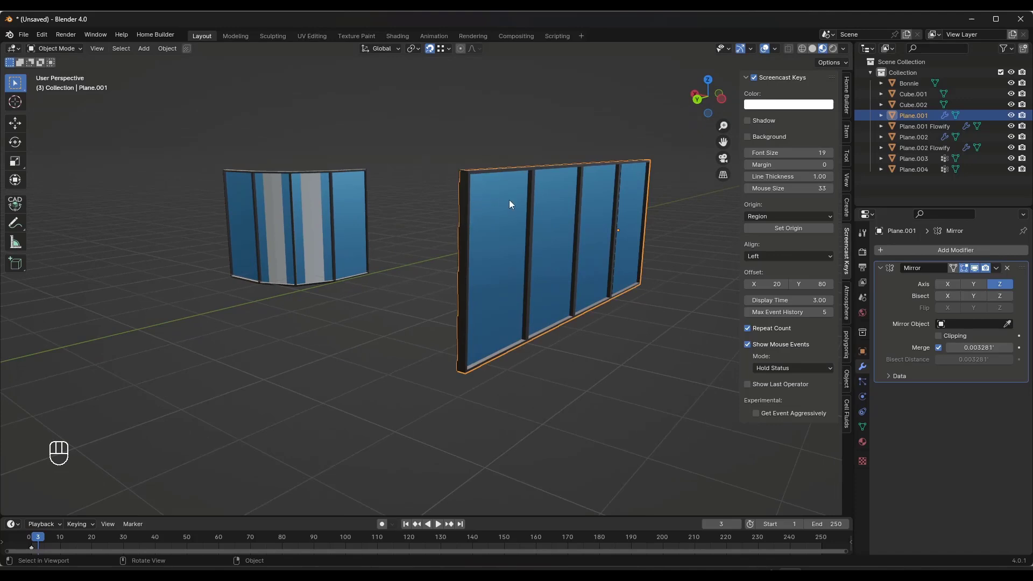
{"action": "left_click", "coordinate": [954, 250]}
{"action": "mouse_move", "coordinate": [955, 253]}
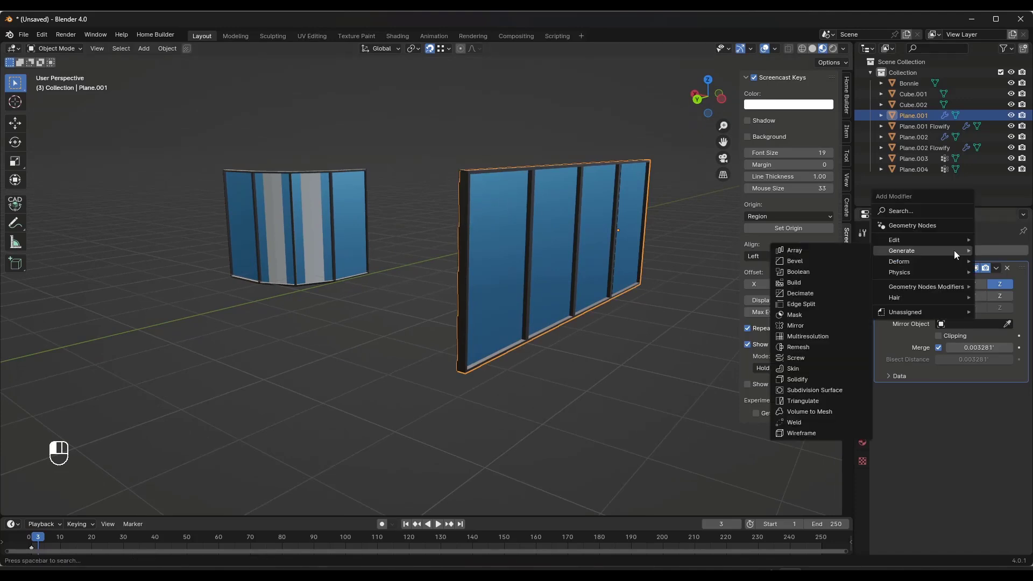
{"action": "left_click", "coordinate": [826, 390]}
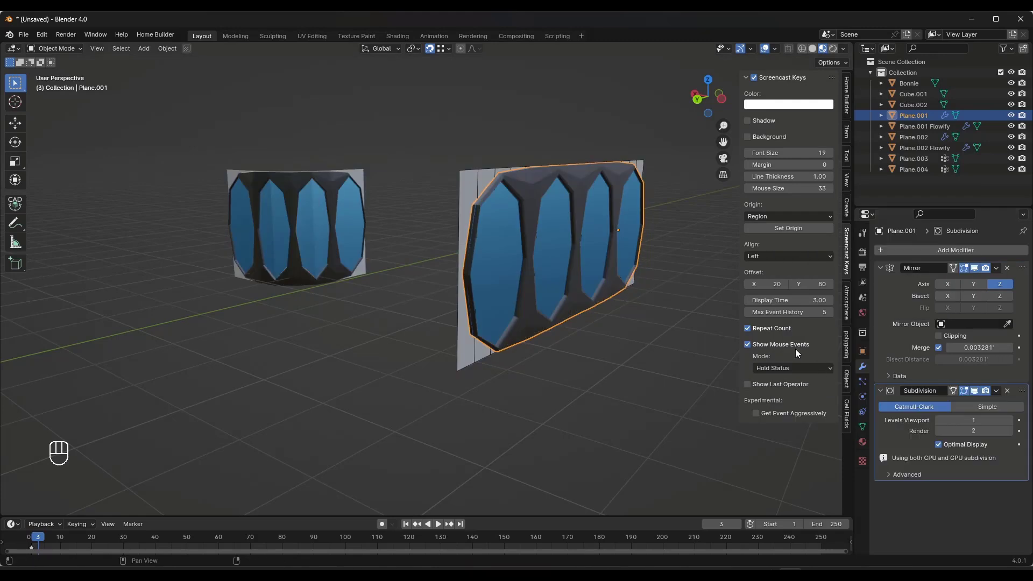
{"action": "left_click", "coordinate": [1010, 421]}
{"action": "left_click", "coordinate": [1010, 420]}
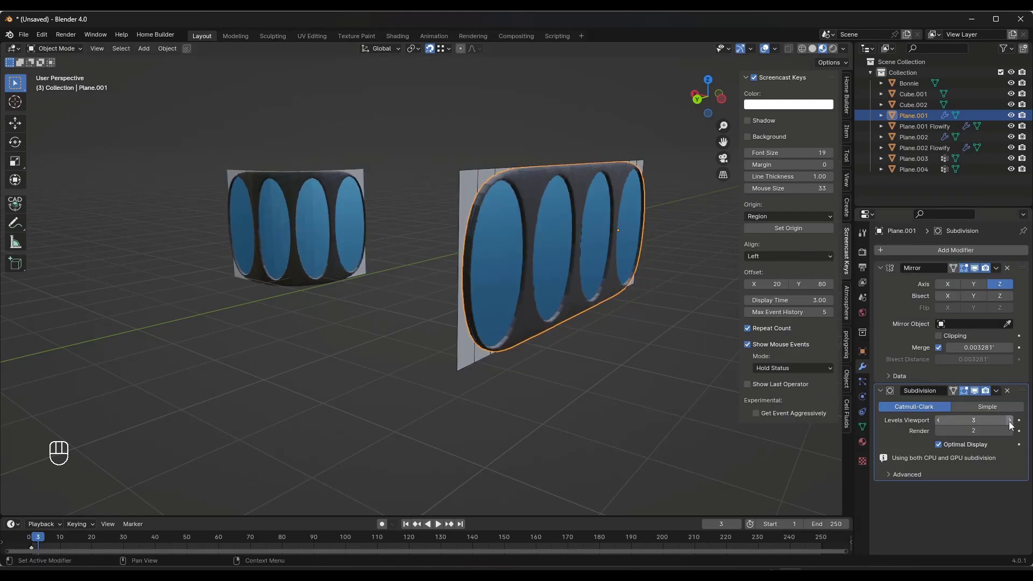
Step: Lower the flat window's subdivision viewport level to 1 and switch the subdivision type to Simple
{"action": "middle_click_drag", "start_coordinate": [387, 231], "coordinate": [321, 229]}
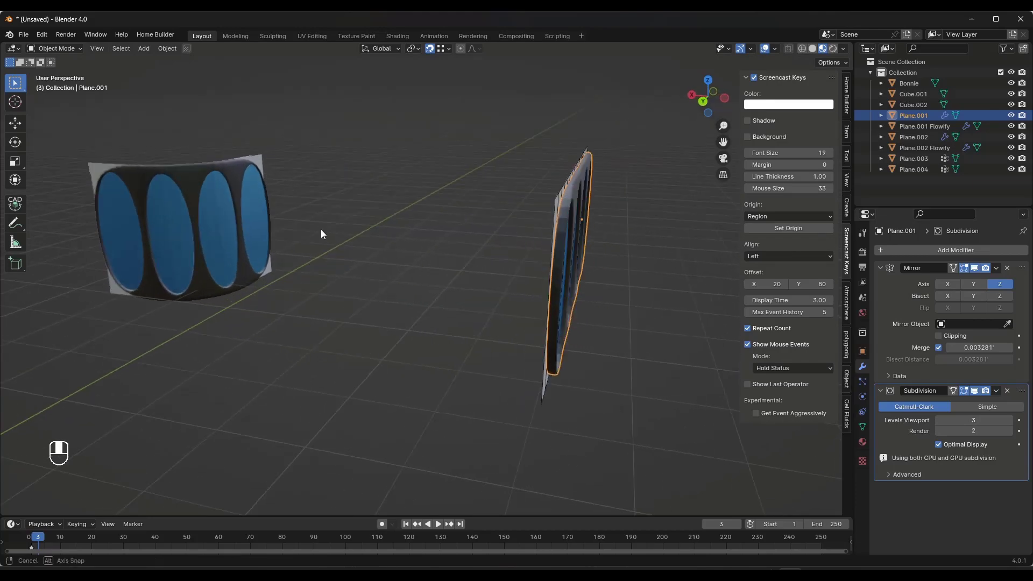
{"action": "scroll", "coordinate": [144, 206], "scroll_direction": "up", "scroll_amount": 6}
{"action": "scroll", "coordinate": [156, 202], "scroll_direction": "down", "scroll_amount": 5}
{"action": "scroll", "coordinate": [156, 201], "scroll_direction": "down", "scroll_amount": 4}
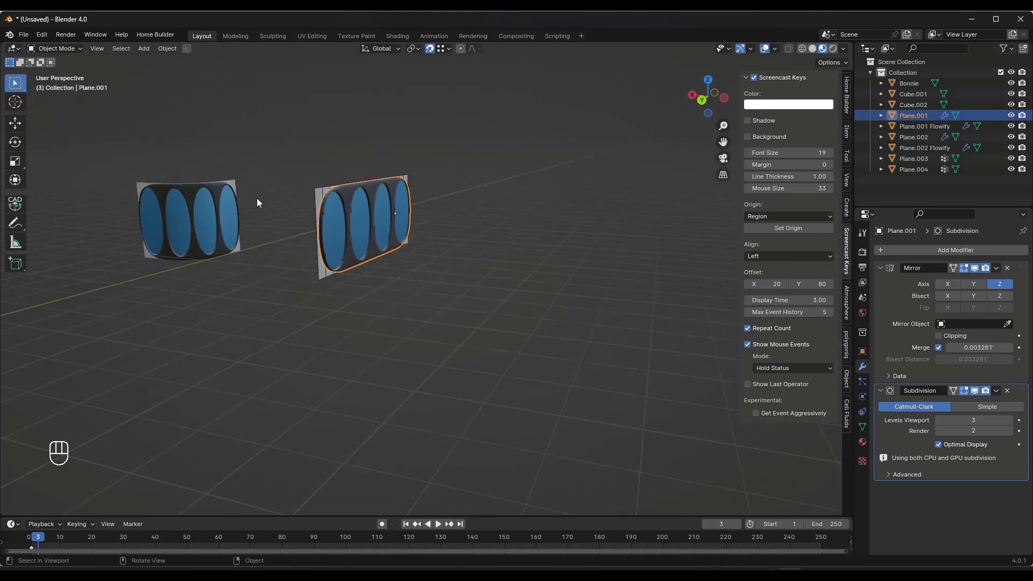
{"action": "scroll", "coordinate": [286, 199], "scroll_direction": "up", "scroll_amount": 2}
{"action": "left_click", "coordinate": [939, 421]}
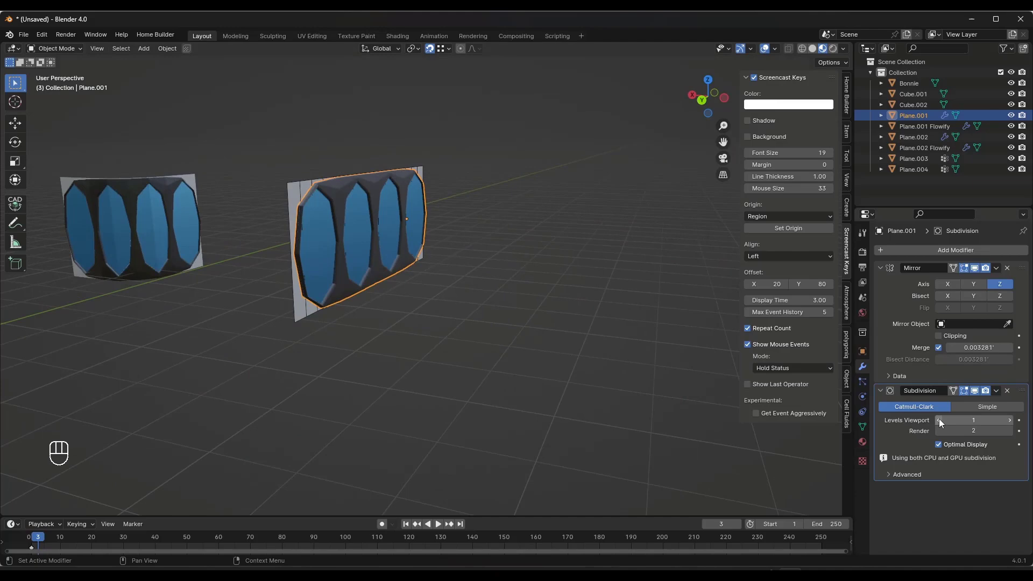
{"action": "left_click", "coordinate": [939, 421]}
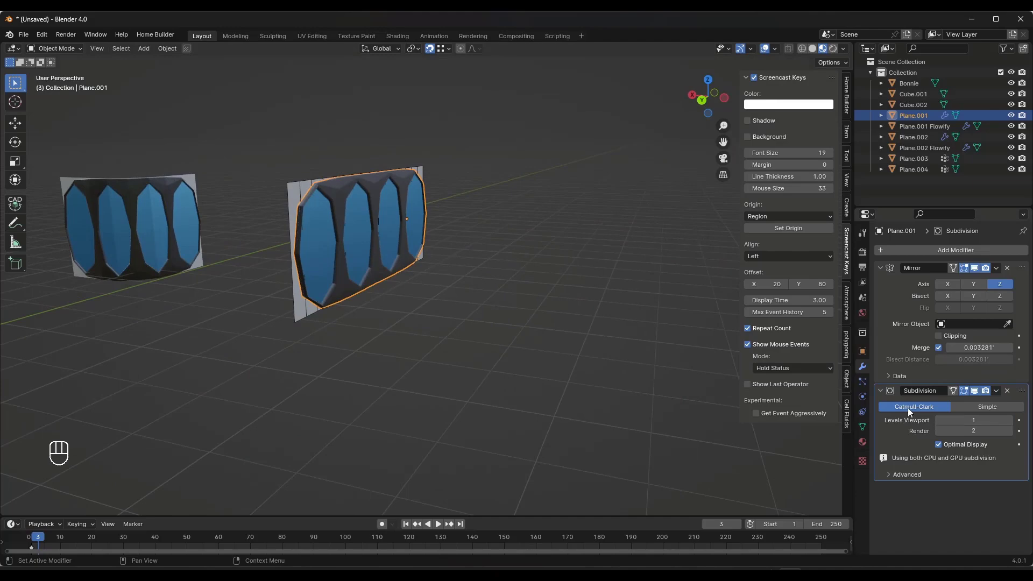
{"action": "left_click", "coordinate": [974, 406]}
Step: Inspect the bent window's panes up close and raise the Simple subdivision's viewport level to 4
{"action": "middle_click_drag", "start_coordinate": [220, 266], "coordinate": [304, 209]}
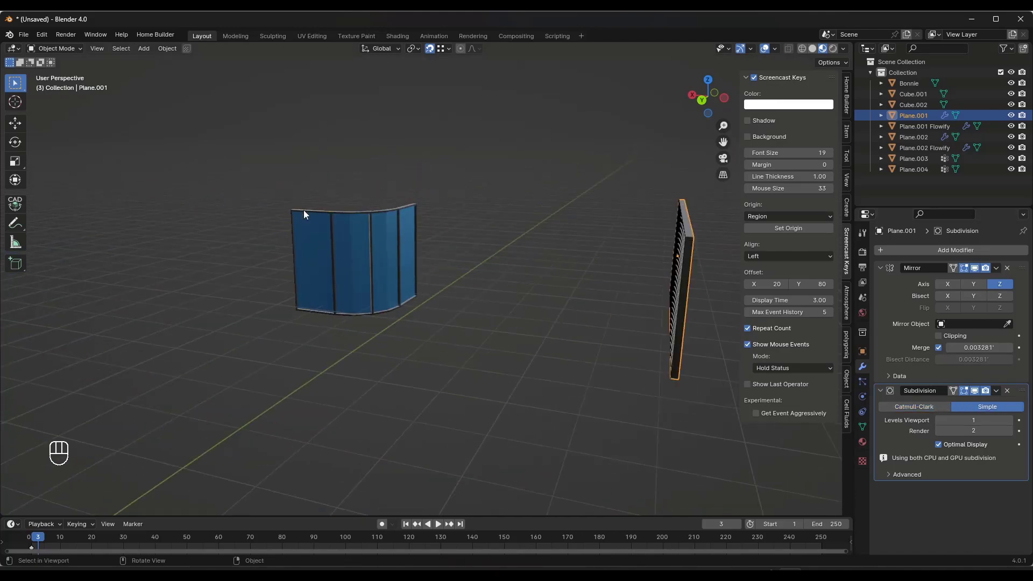
{"action": "scroll", "coordinate": [325, 246], "scroll_direction": "up", "scroll_amount": 3}
{"action": "scroll", "coordinate": [422, 231], "scroll_direction": "up", "scroll_amount": 2}
{"action": "scroll", "coordinate": [281, 329], "scroll_direction": "up", "scroll_amount": 3}
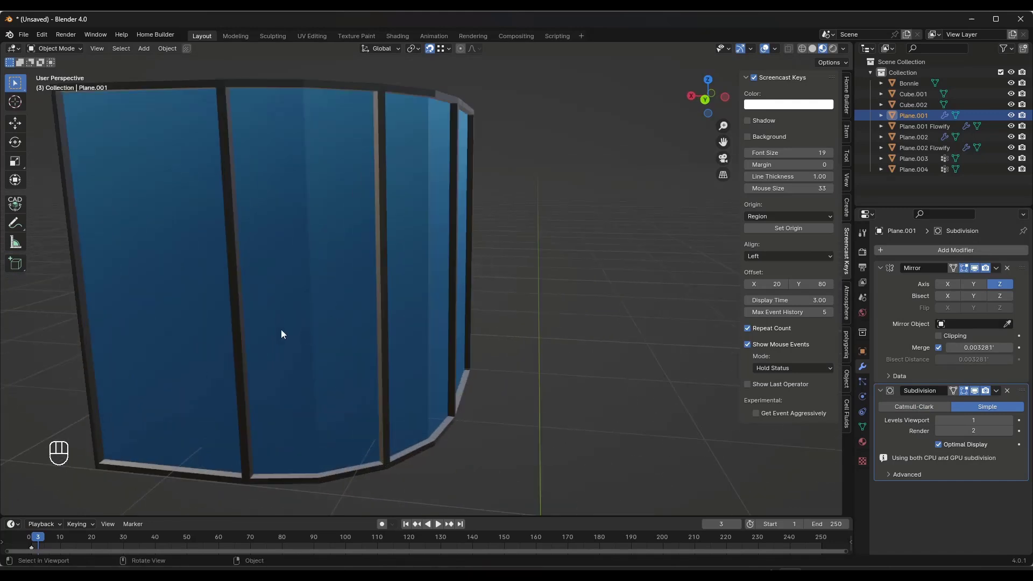
{"action": "scroll", "coordinate": [425, 277], "scroll_direction": "down", "scroll_amount": 3}
{"action": "scroll", "coordinate": [200, 210], "scroll_direction": "up", "scroll_amount": 2}
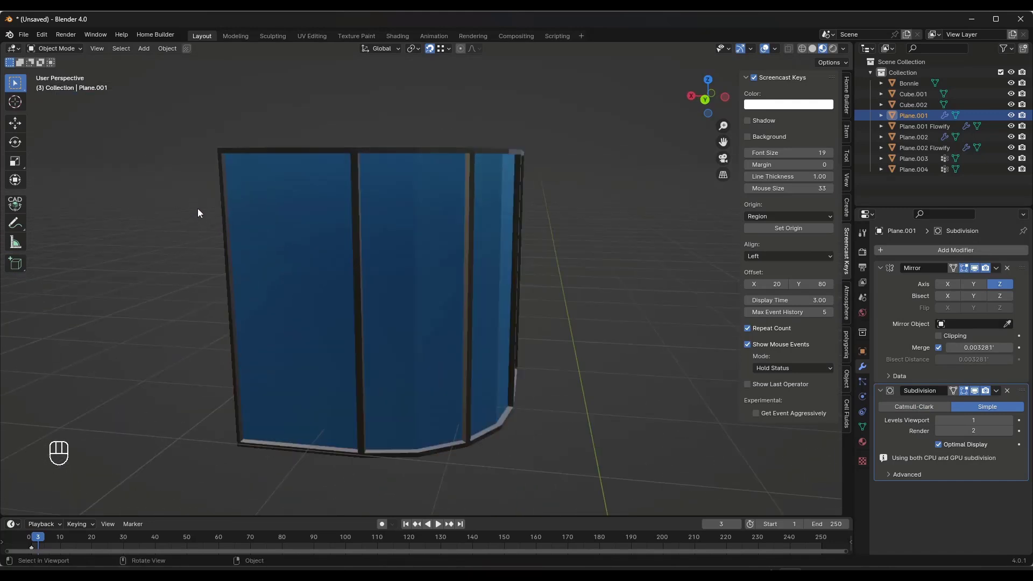
{"action": "left_click", "coordinate": [1010, 420]}
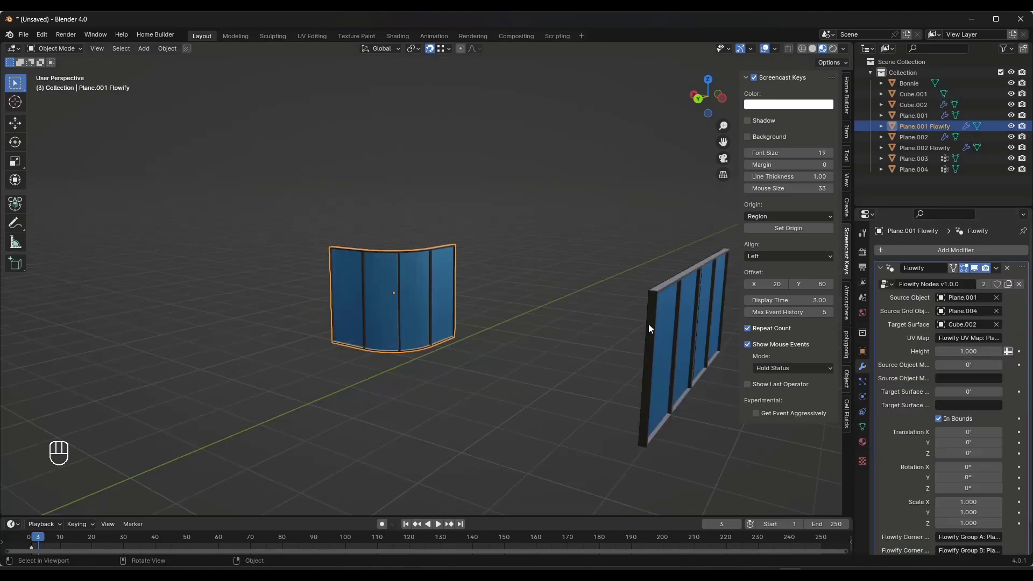
Step: Select the flat window and examine the curvature of the bent window beside it
{"action": "middle_click_drag", "start_coordinate": [648, 324], "coordinate": [685, 330]}
{"action": "left_click", "coordinate": [656, 328]}
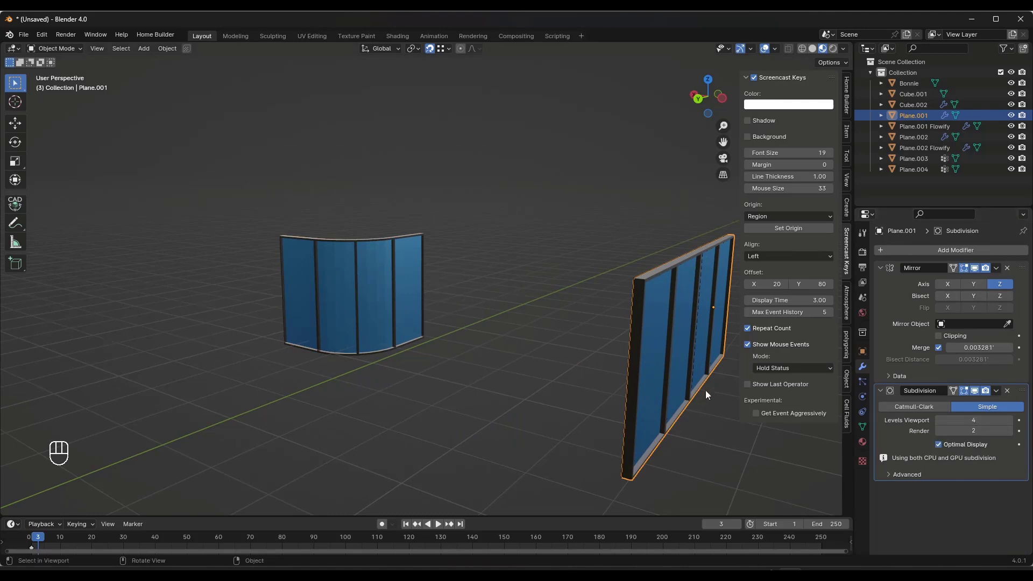
{"action": "scroll", "coordinate": [376, 286], "scroll_direction": "down", "scroll_amount": 2}
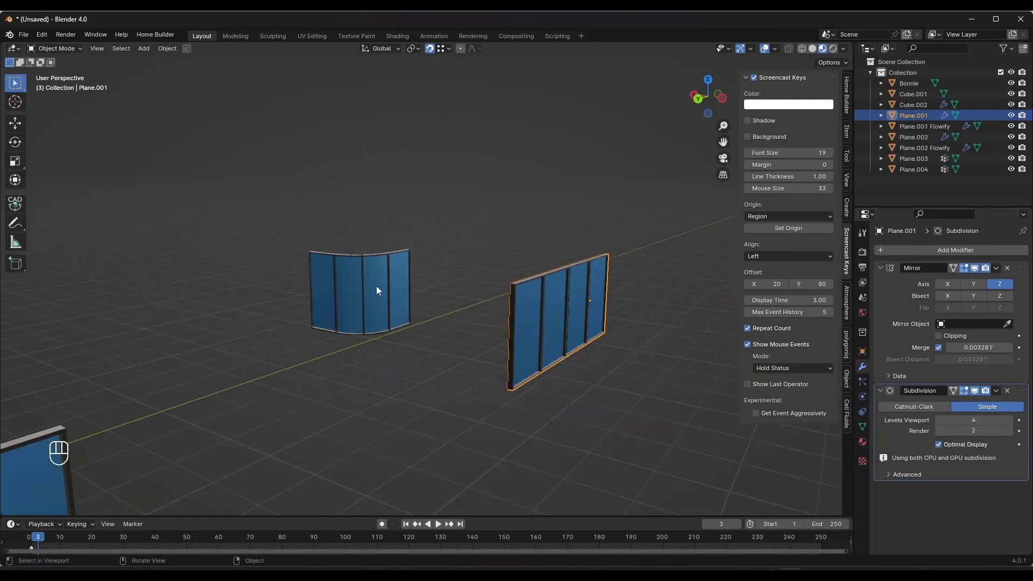
{"action": "scroll", "coordinate": [563, 310], "scroll_direction": "up", "scroll_amount": 2}
{"action": "middle_click_drag", "start_coordinate": [347, 282], "coordinate": [300, 275]}
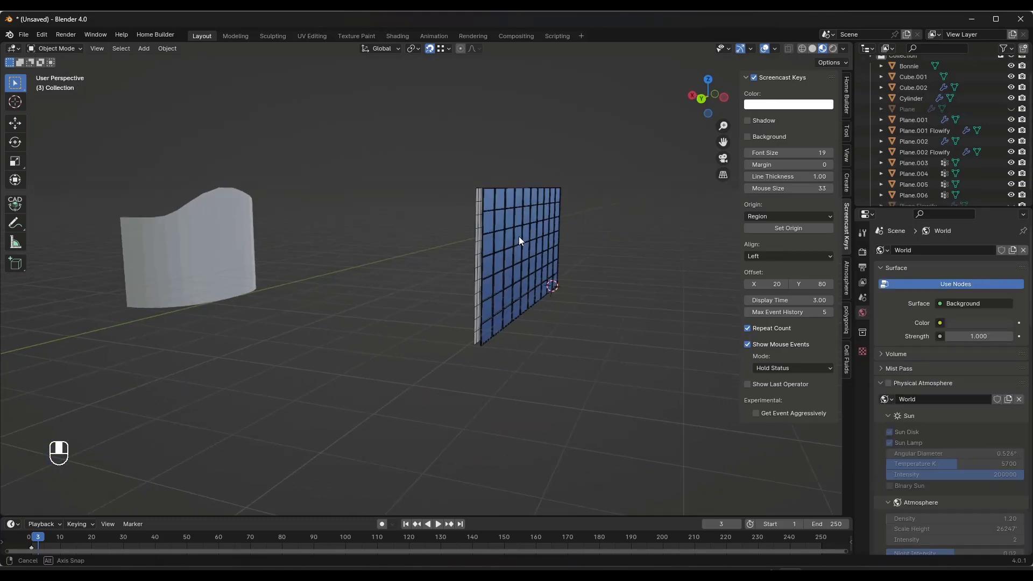
{"action": "middle_click_drag", "start_coordinate": [519, 237], "coordinate": [521, 237]}
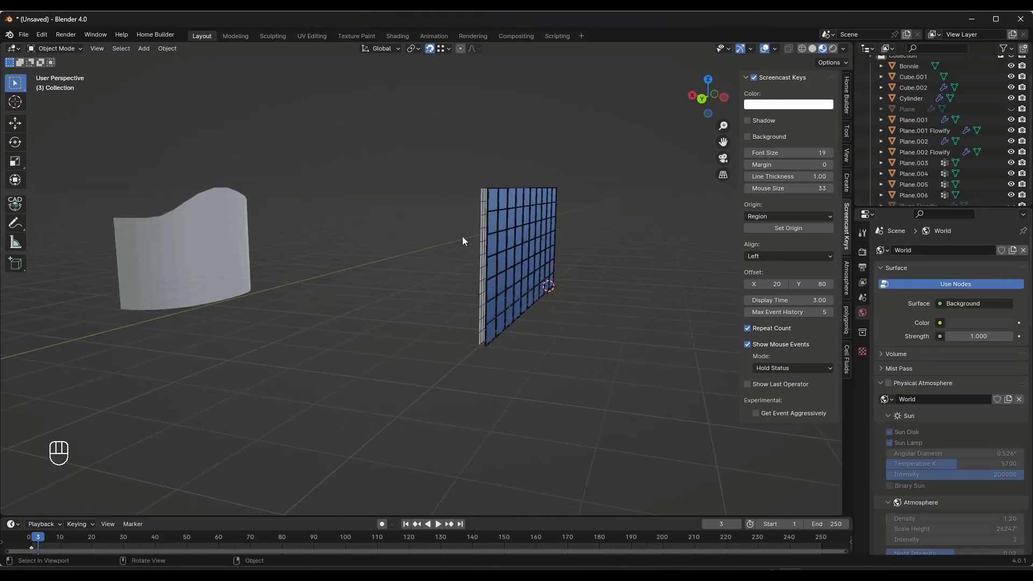
Step: Open the wavy curved surface in Edit Mode with vertex selection
{"action": "left_click", "coordinate": [193, 237]}
{"action": "middle_click_drag", "start_coordinate": [359, 249], "coordinate": [284, 201]}
{"action": "key", "text": "Tab"}
{"action": "key", "text": "Tab"}
{"action": "key", "text": "Tab"}
{"action": "key", "text": "1"}
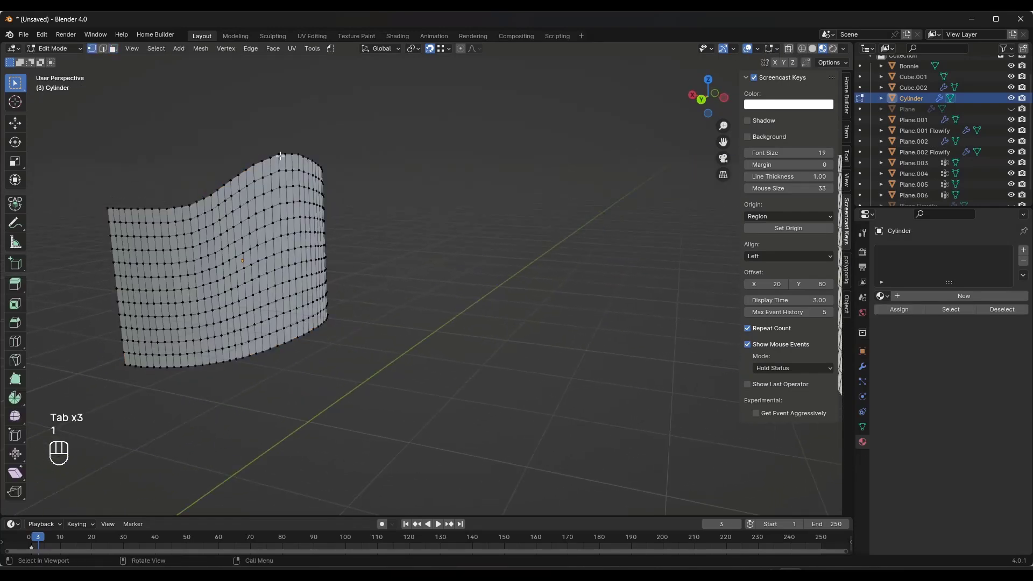
Step: Pull the curved surface's upper peak vertex about -1.01 ft along global X using smooth proportional editing
{"action": "middle_click_drag", "start_coordinate": [303, 153], "coordinate": [323, 166]}
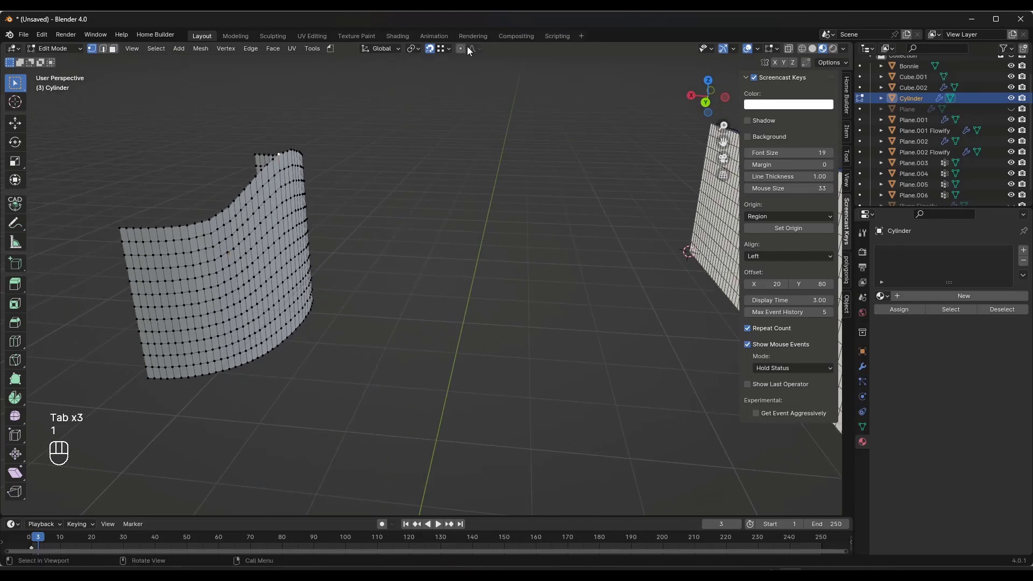
{"action": "key", "text": "g"}
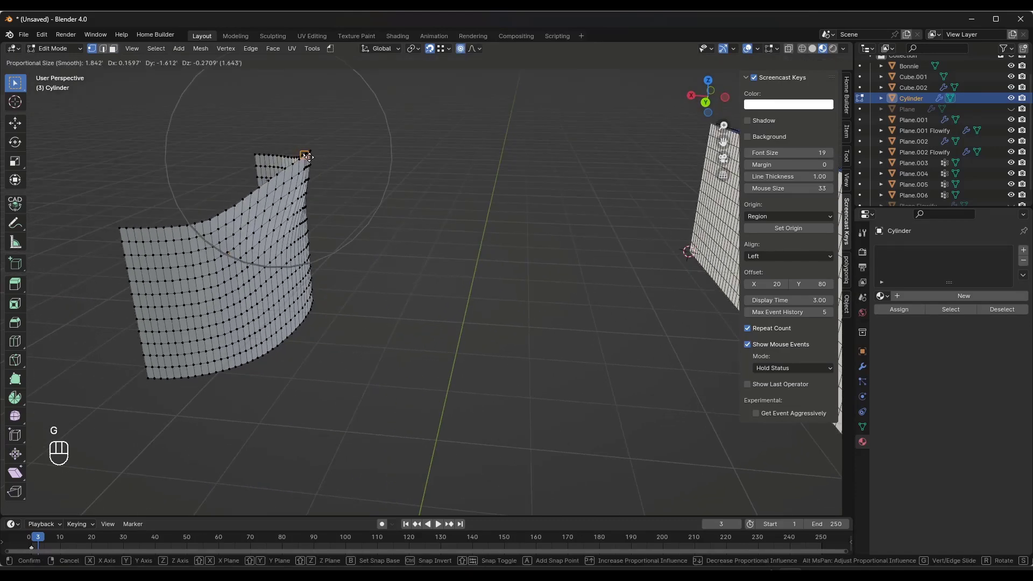
{"action": "scroll", "coordinate": [305, 155], "scroll_direction": "up", "scroll_amount": 2}
{"action": "key", "text": "shift"}
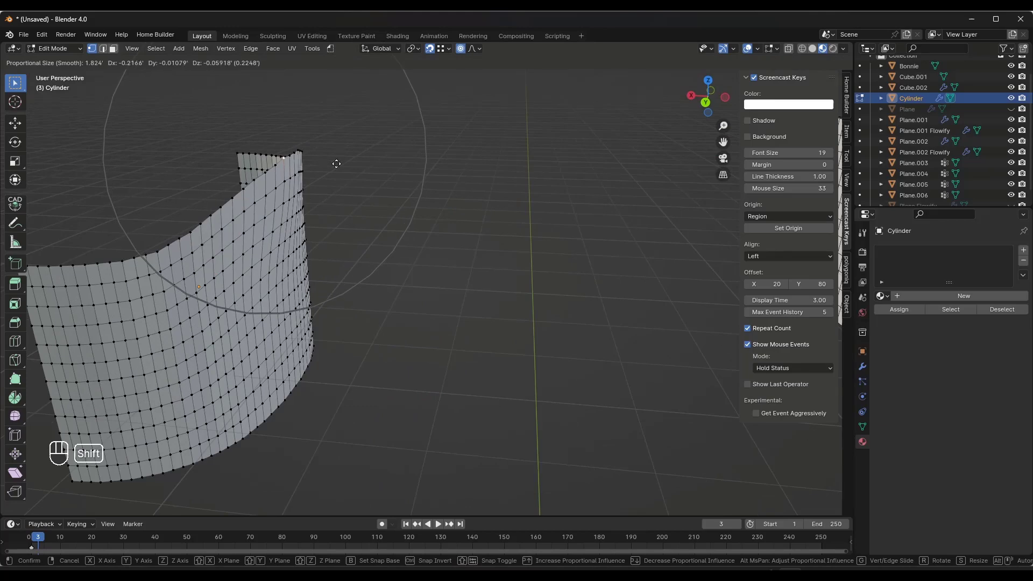
{"action": "key", "text": "x"}
{"action": "scroll", "coordinate": [428, 178], "scroll_direction": "down", "scroll_amount": 3}
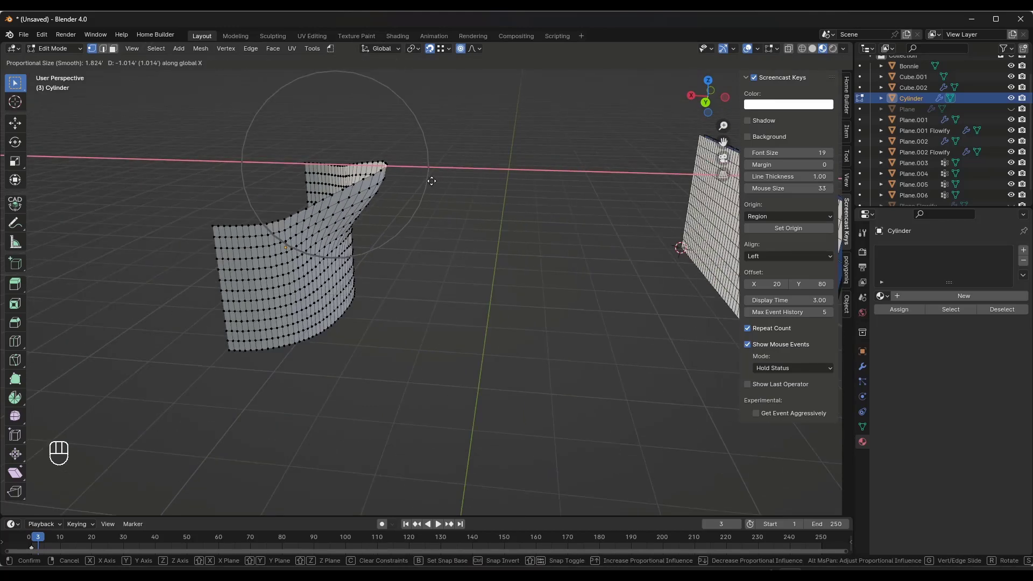
{"action": "scroll", "coordinate": [432, 181], "scroll_direction": "down", "scroll_amount": 2, "text": "shift"}
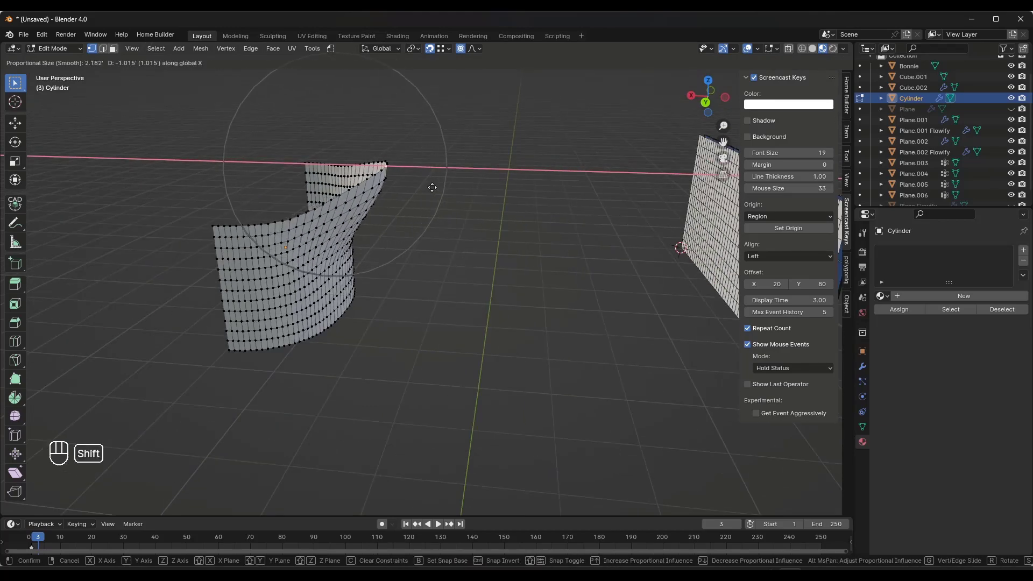
{"action": "scroll", "coordinate": [432, 191], "scroll_direction": "down", "scroll_amount": 3, "text": "shift"}
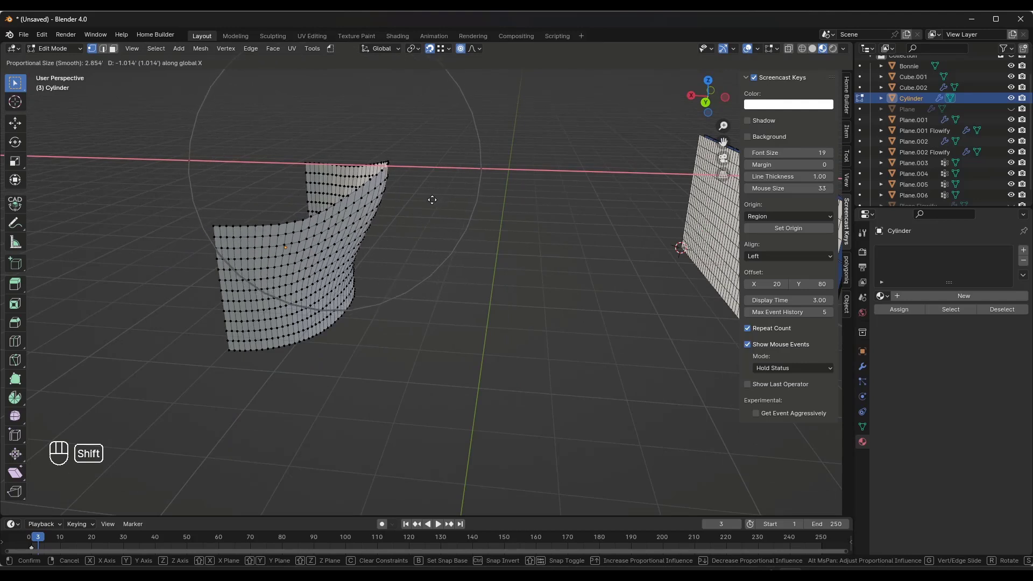
{"action": "scroll", "coordinate": [425, 196], "scroll_direction": "up", "scroll_amount": 3, "text": "shift"}
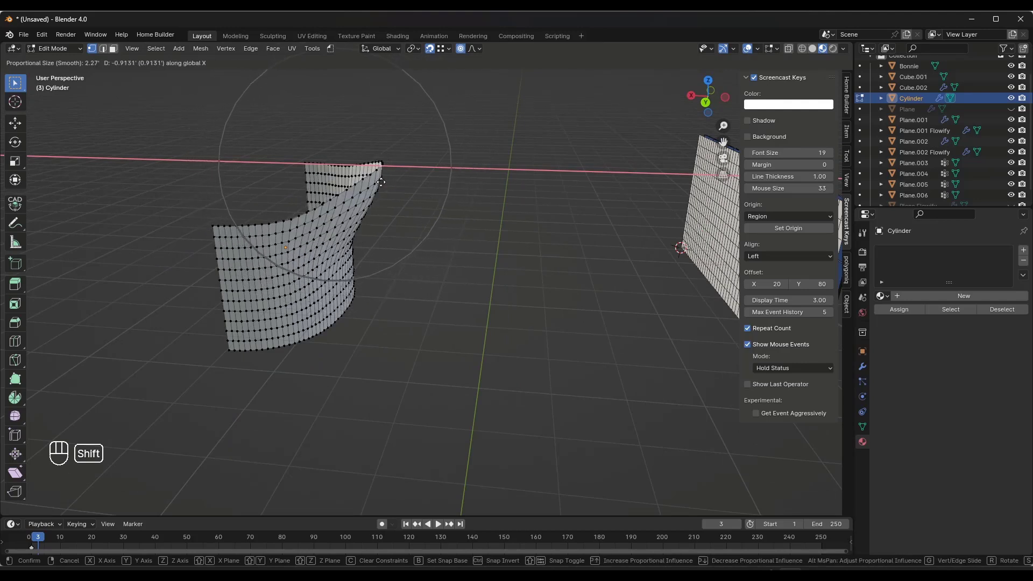
{"action": "scroll", "coordinate": [381, 182], "scroll_direction": "up", "scroll_amount": 12, "text": "shift"}
{"action": "left_click", "coordinate": [428, 175]}
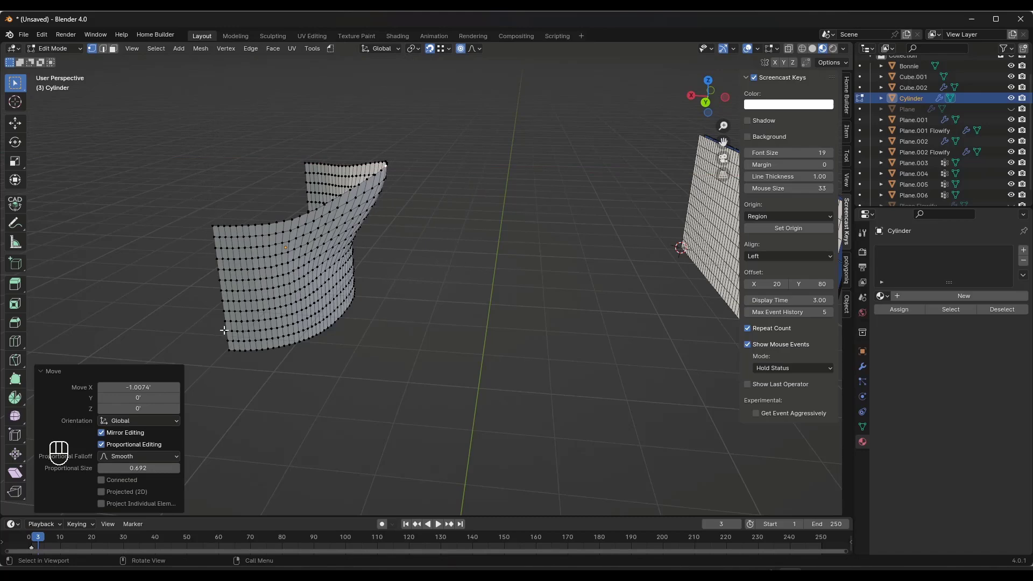
Step: Move the block of vertices at the surface's near lower corner about -0.34 ft along global X with proportional editing
{"action": "left_click_drag", "start_coordinate": [224, 330], "coordinate": [278, 373]}
{"action": "key", "text": "g"}
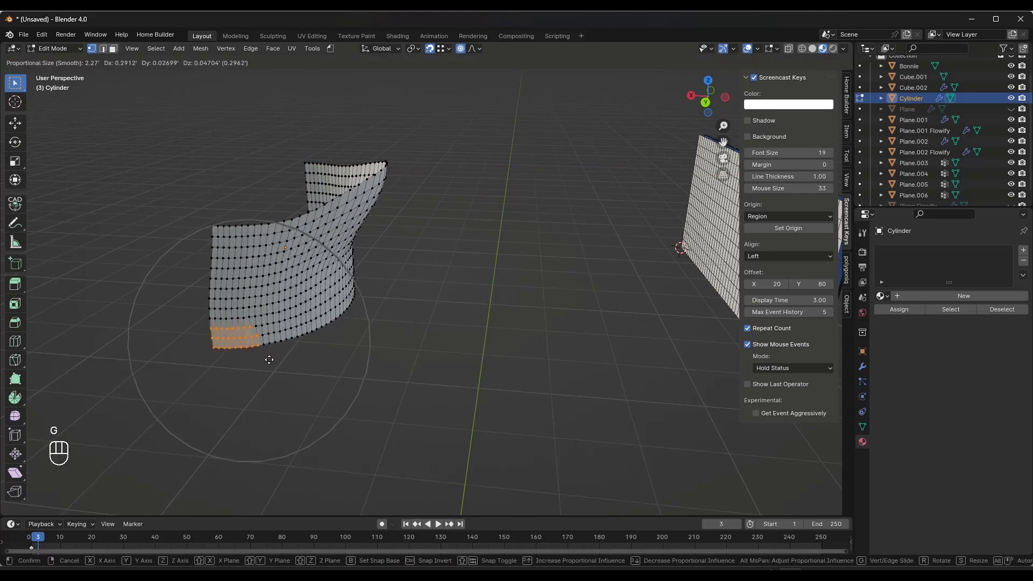
{"action": "key", "text": "z"}
{"action": "key", "text": "y"}
{"action": "key", "text": "x"}
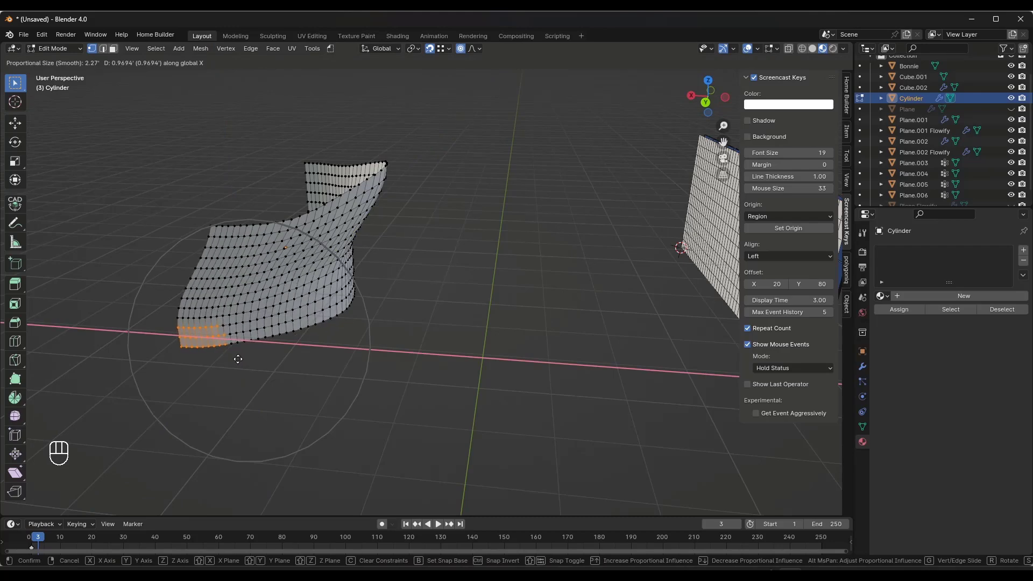
{"action": "left_click", "coordinate": [302, 366]}
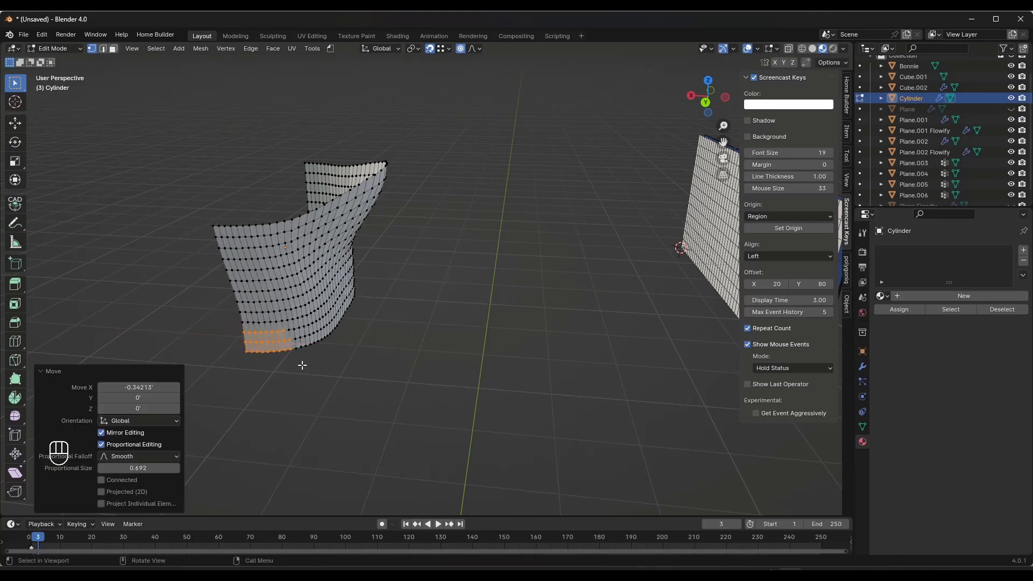
{"action": "middle_click_drag", "start_coordinate": [302, 366], "coordinate": [358, 352]}
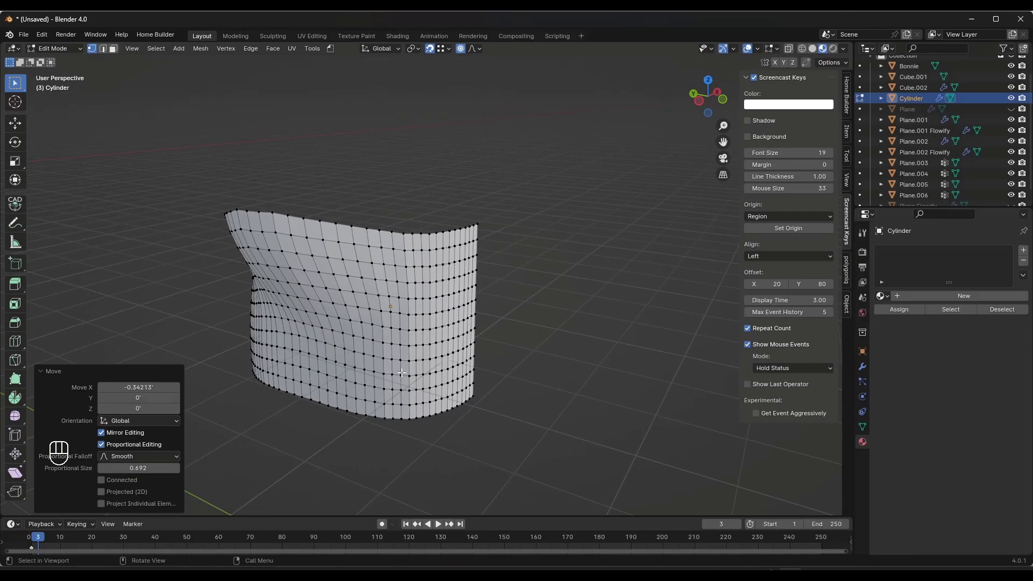
Step: On the surface's opposite side, move the lower corner vertices about -0.89 ft along global X and return to Object Mode
{"action": "left_click_drag", "start_coordinate": [402, 373], "coordinate": [529, 444]}
{"action": "key", "text": "g"}
{"action": "key", "text": "x"}
{"action": "scroll", "coordinate": [489, 415], "scroll_direction": "down", "scroll_amount": 12}
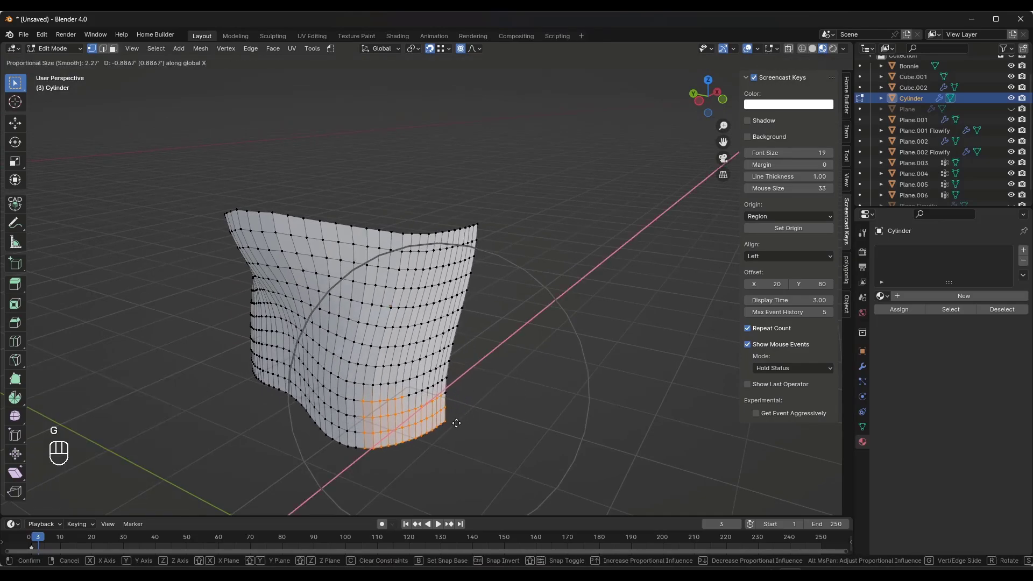
{"action": "left_click", "coordinate": [457, 422]}
{"action": "middle_click_drag", "start_coordinate": [457, 422], "coordinate": [521, 377]}
{"action": "scroll", "coordinate": [489, 337], "scroll_direction": "down", "scroll_amount": 6}
{"action": "key", "text": "Tab"}
Step: Flowify the flat window onto the reshaped surface, matching the upper corner of its base grid to the target's upper corner
{"action": "middle_click_drag", "start_coordinate": [403, 367], "coordinate": [496, 330]}
{"action": "left_click", "coordinate": [506, 329]}
{"action": "right_click", "coordinate": [506, 329]}
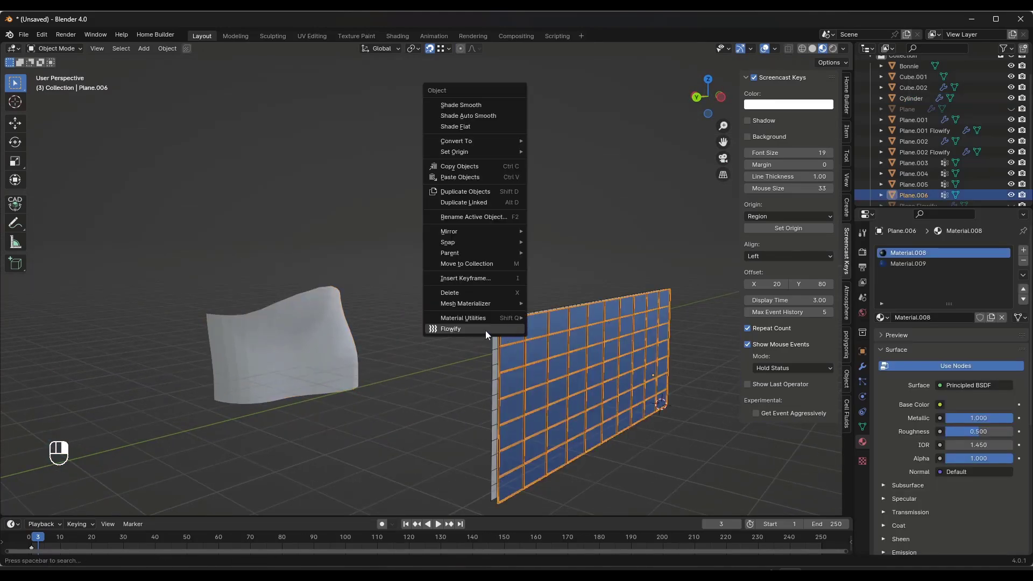
{"action": "left_click", "coordinate": [451, 329]}
{"action": "left_click", "coordinate": [493, 319]}
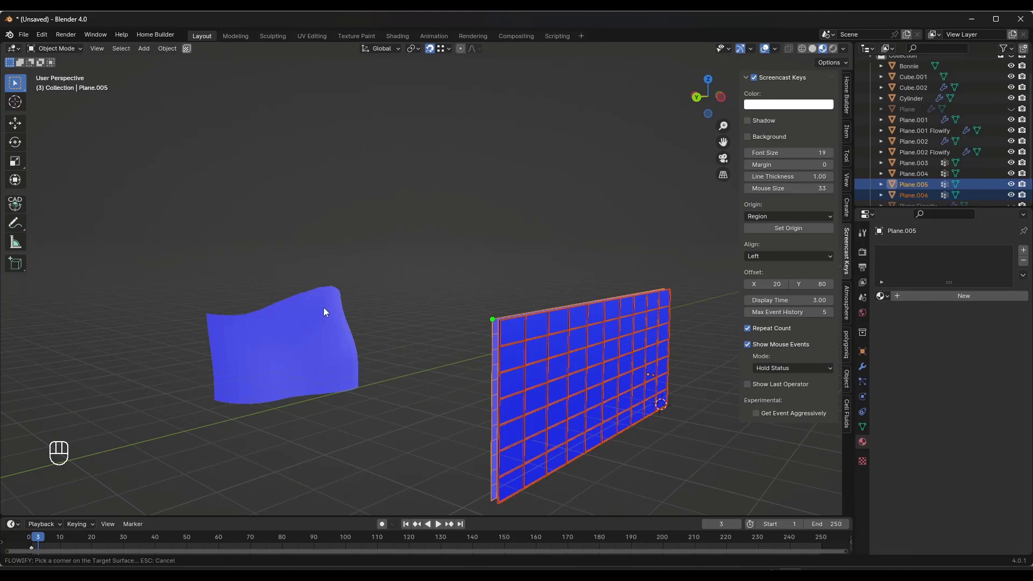
{"action": "left_click", "coordinate": [207, 313]}
{"action": "scroll", "coordinate": [274, 328], "scroll_direction": "up", "scroll_amount": 3}
{"action": "middle_click_drag", "start_coordinate": [286, 333], "coordinate": [575, 315]}
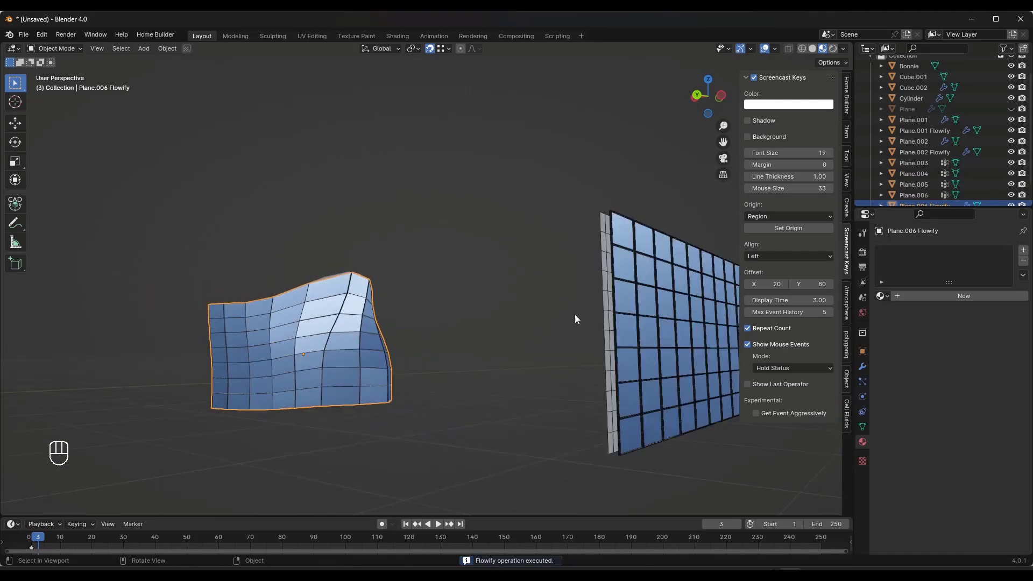
Step: Add a Subdivision Surface modifier to the flat window with viewport level 2 and the Simple type
{"action": "left_click", "coordinate": [616, 292]}
{"action": "left_click", "coordinate": [863, 366]}
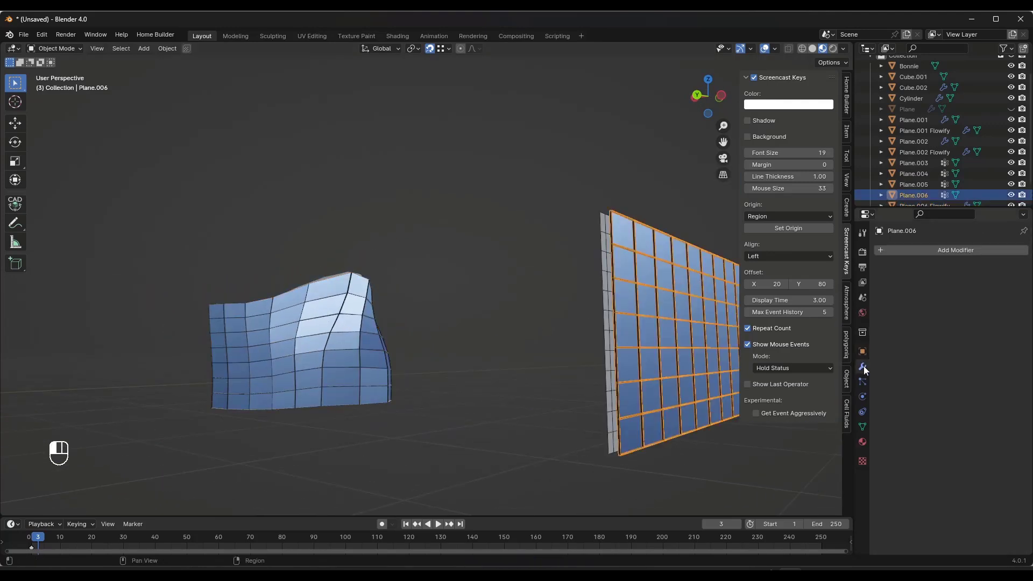
{"action": "left_click", "coordinate": [949, 248]}
{"action": "mouse_move", "coordinate": [900, 247]}
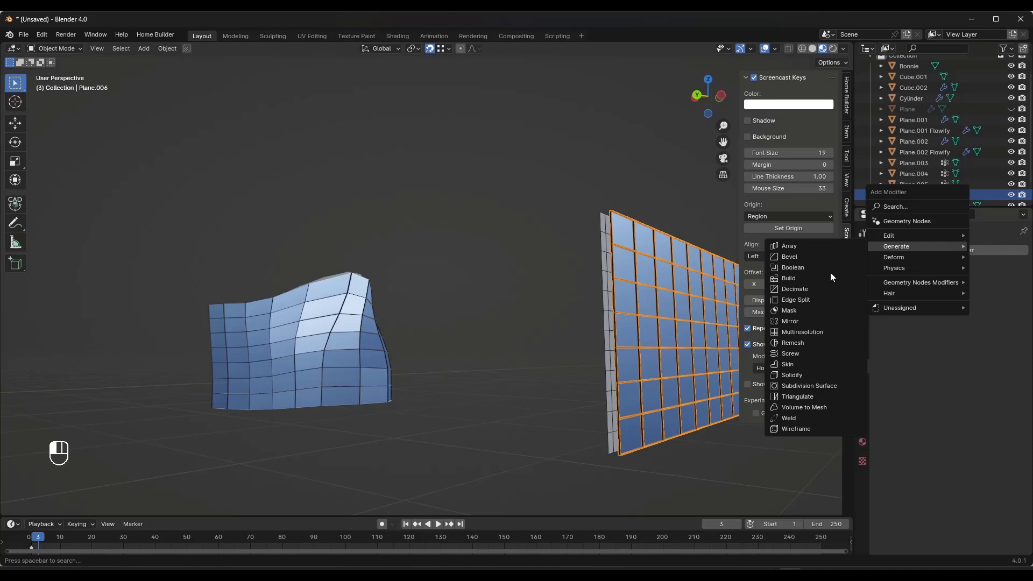
{"action": "left_click", "coordinate": [805, 386]}
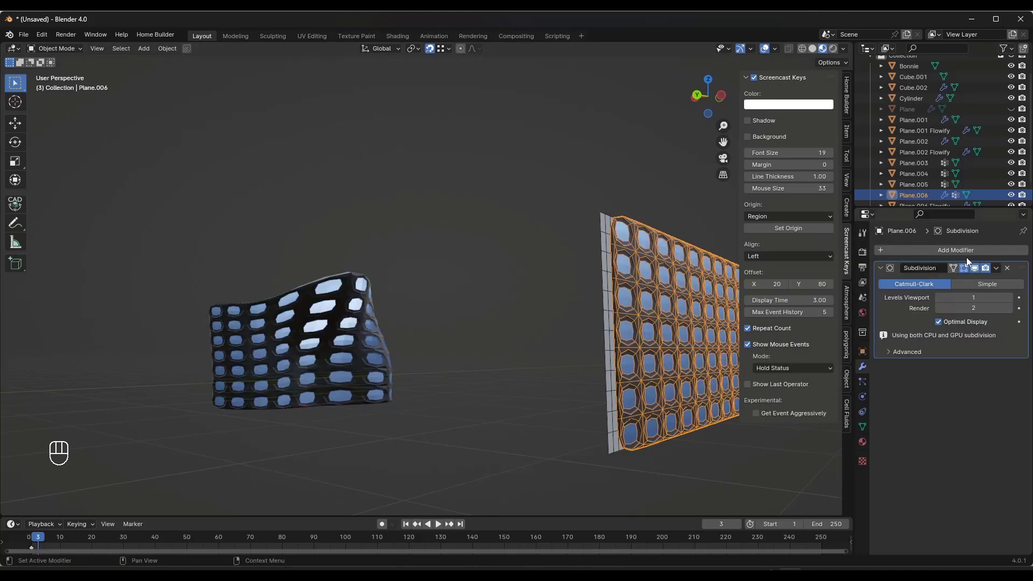
{"action": "left_click", "coordinate": [1009, 298]}
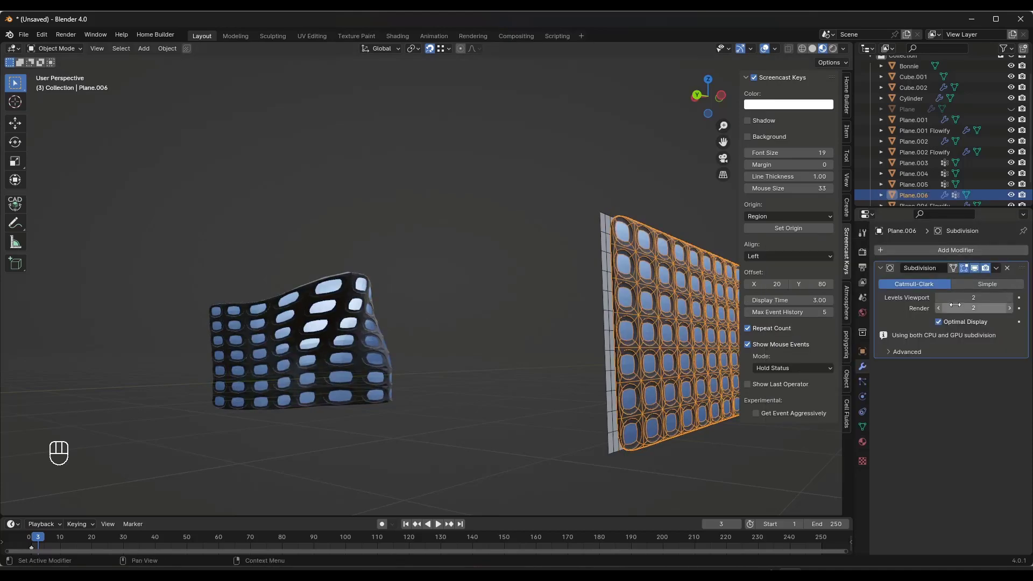
{"action": "left_click", "coordinate": [980, 283]}
Step: Try viewport level 4 on the flat window's Simple subdivision and settle on level 3
{"action": "scroll", "coordinate": [295, 337], "scroll_direction": "up", "scroll_amount": 7}
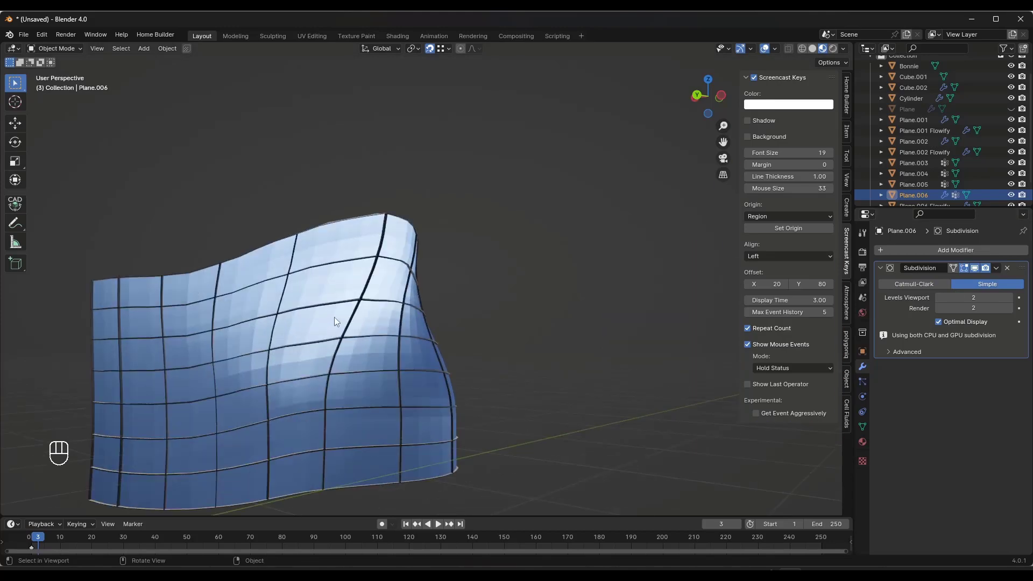
{"action": "mouse_move", "coordinate": [323, 317]}
{"action": "middle_mouse_down"}
{"action": "mouse_move", "coordinate": [406, 311]}
{"action": "mouse_move", "coordinate": [226, 284]}
{"action": "mouse_move", "coordinate": [485, 260]}
{"action": "middle_mouse_up"}
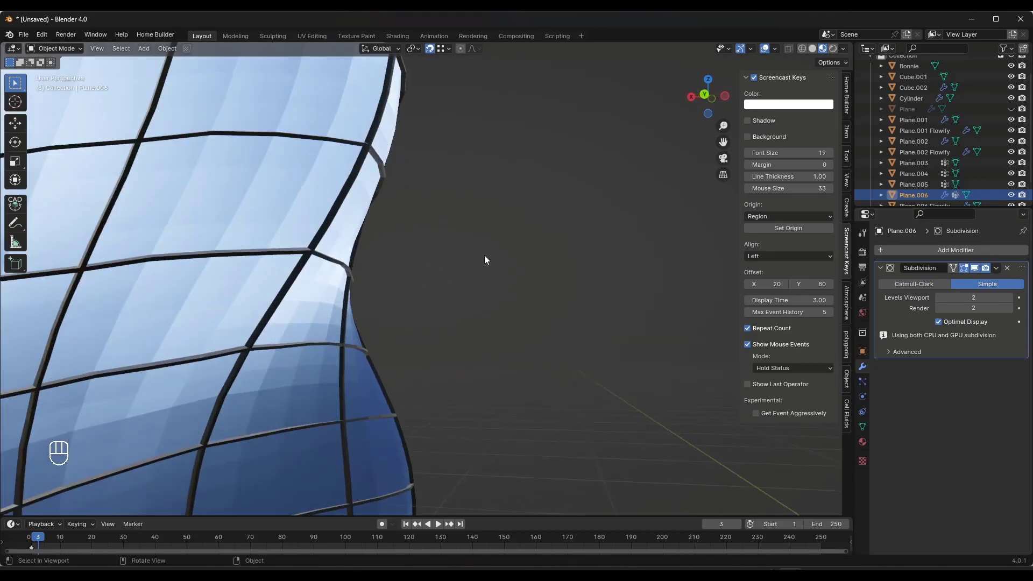
{"action": "left_click", "coordinate": [1011, 299]}
{"action": "left_click", "coordinate": [1011, 298]}
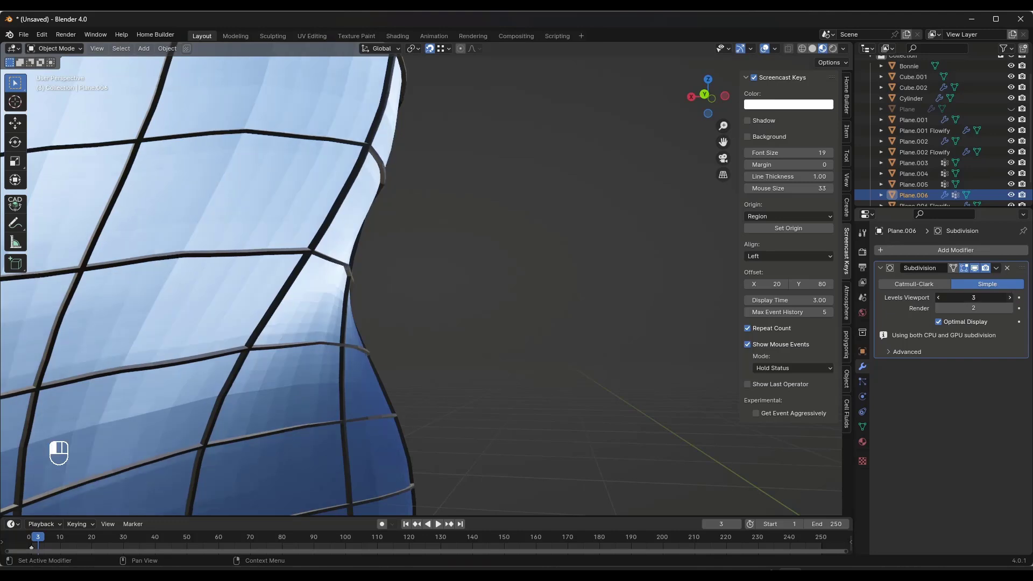
{"action": "left_click", "coordinate": [938, 297]}
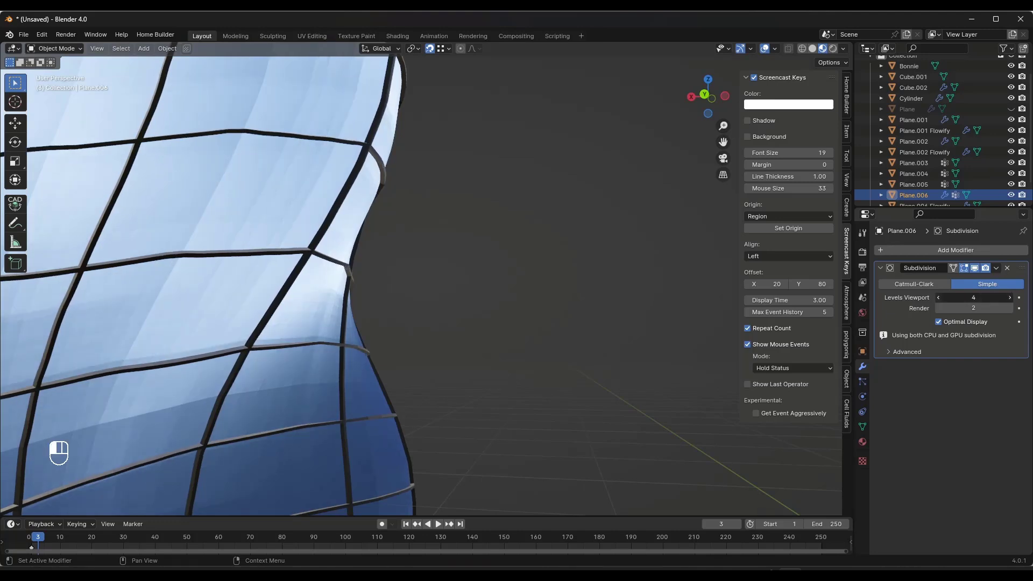
Step: Inspect the bent window's panes and frame lines around the twisted upper corner from several angles
{"action": "scroll", "coordinate": [379, 250], "scroll_direction": "down", "scroll_amount": 4}
{"action": "scroll", "coordinate": [178, 277], "scroll_direction": "up", "scroll_amount": 5}
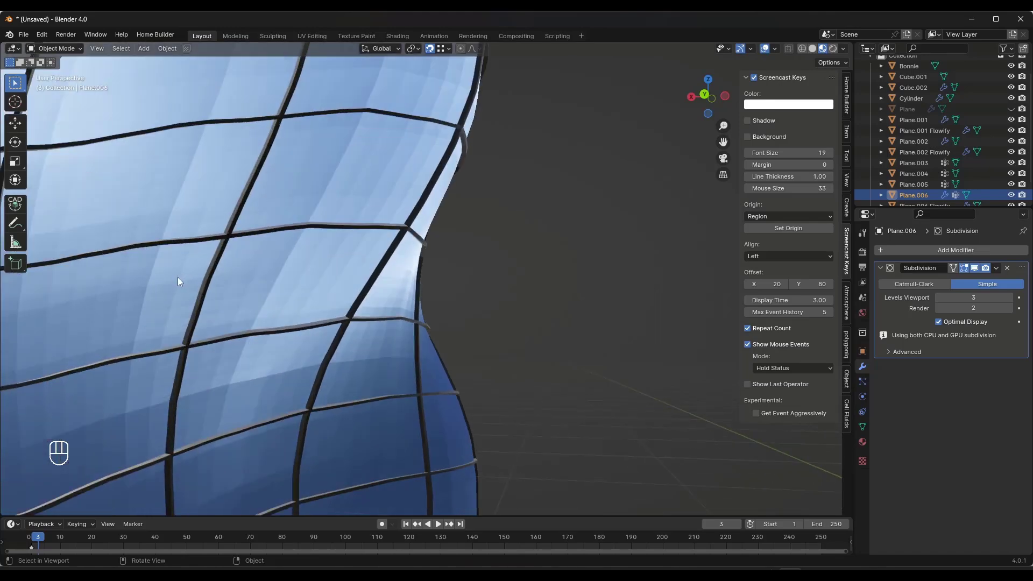
{"action": "middle_click_drag", "start_coordinate": [178, 276], "coordinate": [212, 286]}
{"action": "scroll", "coordinate": [212, 291], "scroll_direction": "down", "scroll_amount": 6}
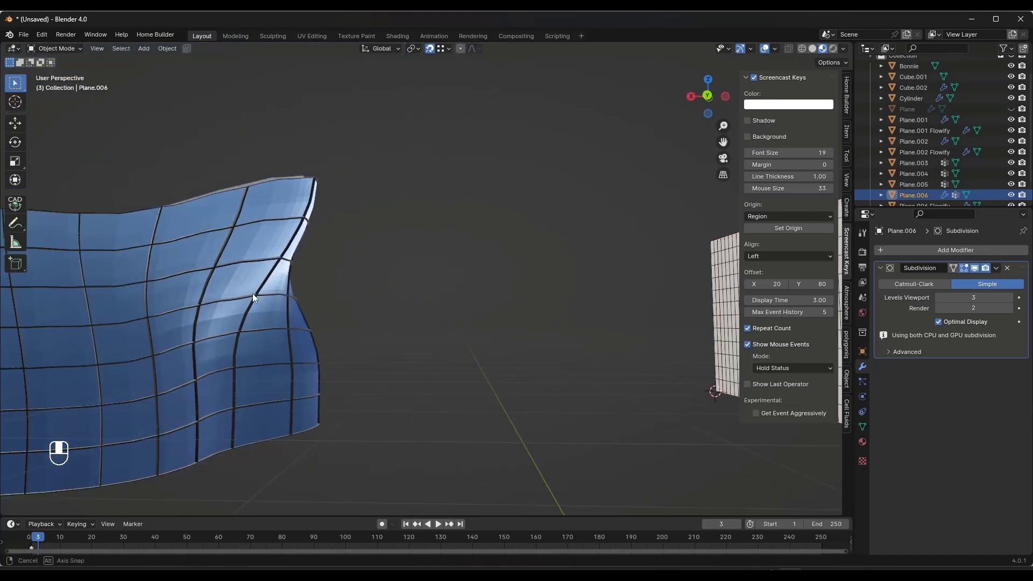
{"action": "scroll", "coordinate": [213, 241], "scroll_direction": "up", "scroll_amount": 1}
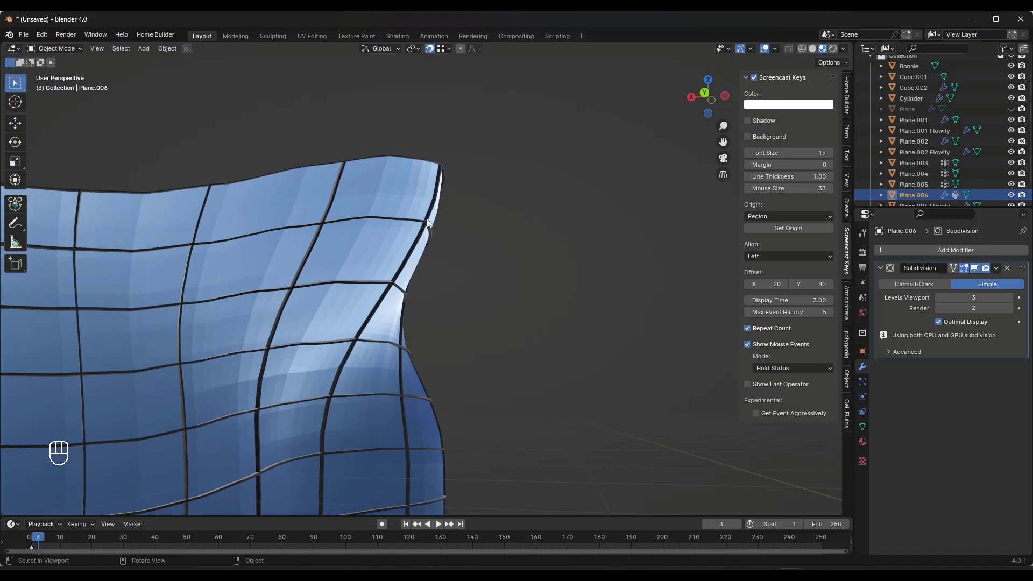
{"action": "middle_click_drag", "start_coordinate": [337, 221], "coordinate": [296, 292]}
{"action": "middle_click_drag", "start_coordinate": [382, 254], "coordinate": [373, 282]}
{"action": "scroll", "coordinate": [367, 215], "scroll_direction": "up", "scroll_amount": 3}
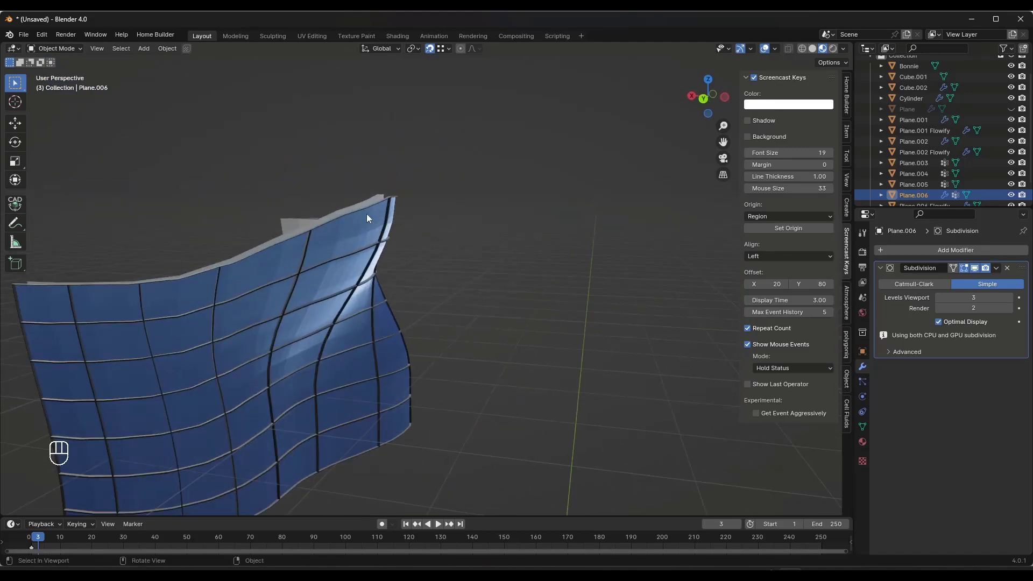
Step: Try moving the wavy surface's upper corner vertex along X and Z with proportional editing, and return to Object Mode
{"action": "left_click", "coordinate": [375, 199]}
{"action": "middle_click_drag", "start_coordinate": [454, 225], "coordinate": [412, 201]}
{"action": "key", "text": "Tab"}
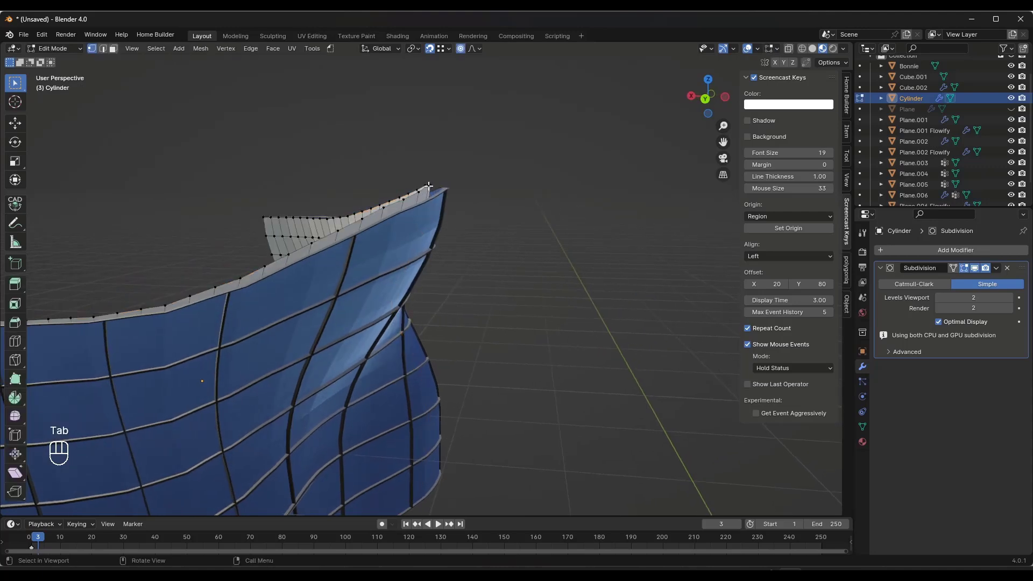
{"action": "key", "text": "g"}
{"action": "key", "text": "x"}
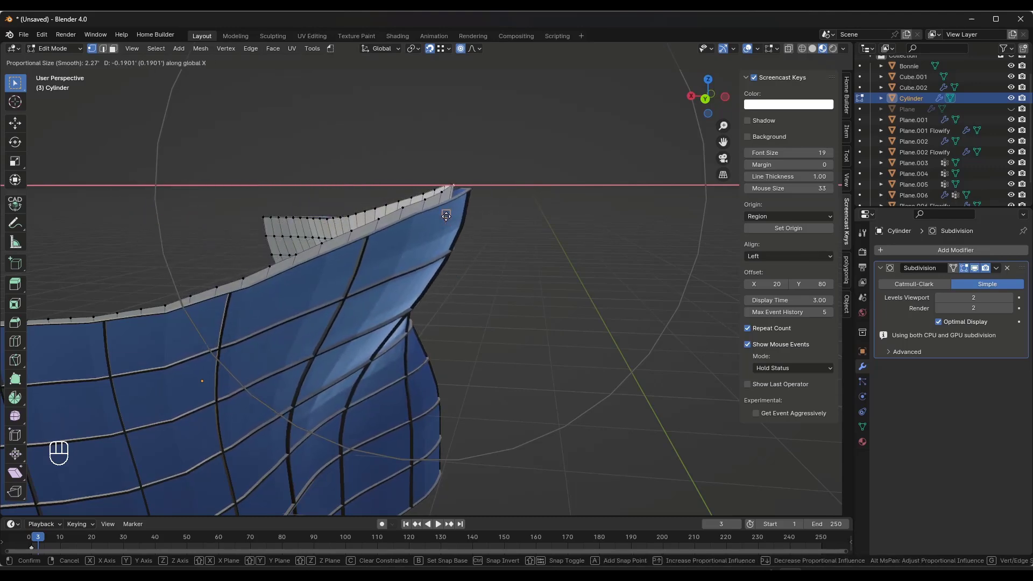
{"action": "key", "text": "z"}
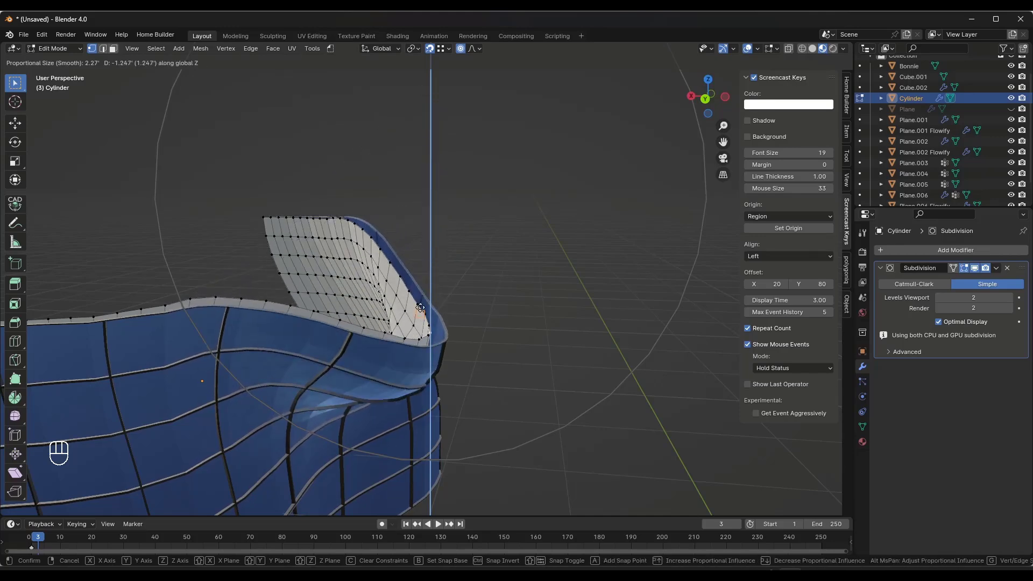
{"action": "left_click", "coordinate": [415, 202]}
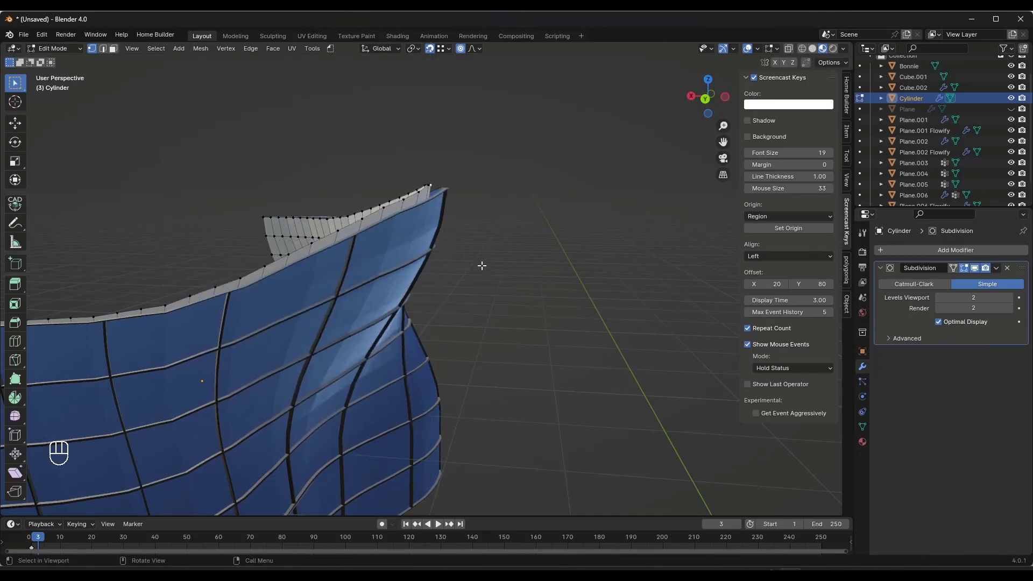
{"action": "scroll", "coordinate": [488, 282], "scroll_direction": "down", "scroll_amount": 3}
{"action": "middle_click_drag", "start_coordinate": [489, 282], "coordinate": [541, 288]}
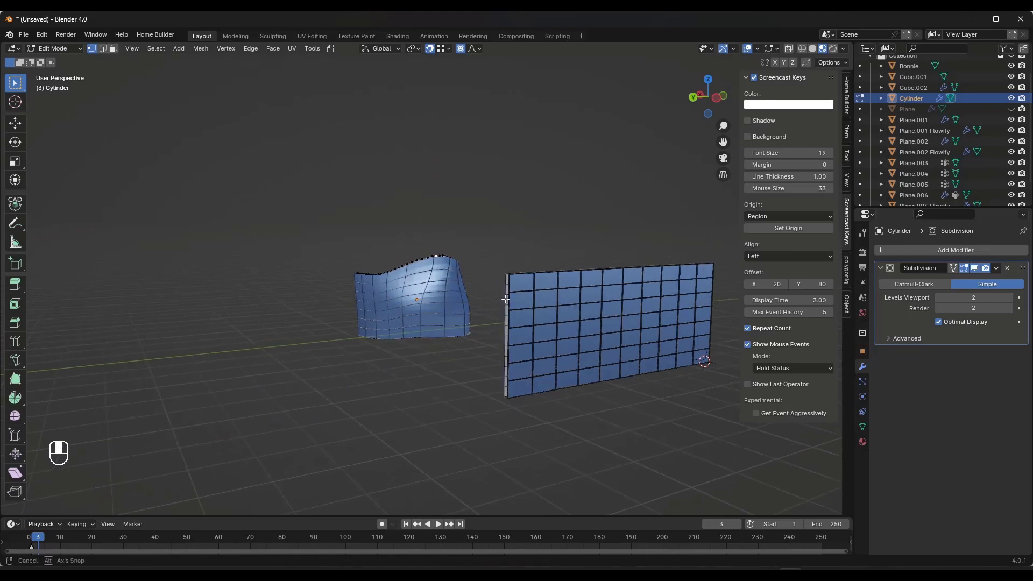
{"action": "key", "text": "Tab"}
Step: Select nine scattered panes on the flat window in face mode, starting with a four-pane diagonal from the upper corner nearest the bent window
{"action": "left_click", "coordinate": [541, 289]}
{"action": "scroll", "coordinate": [554, 289], "scroll_direction": "up", "scroll_amount": 3}
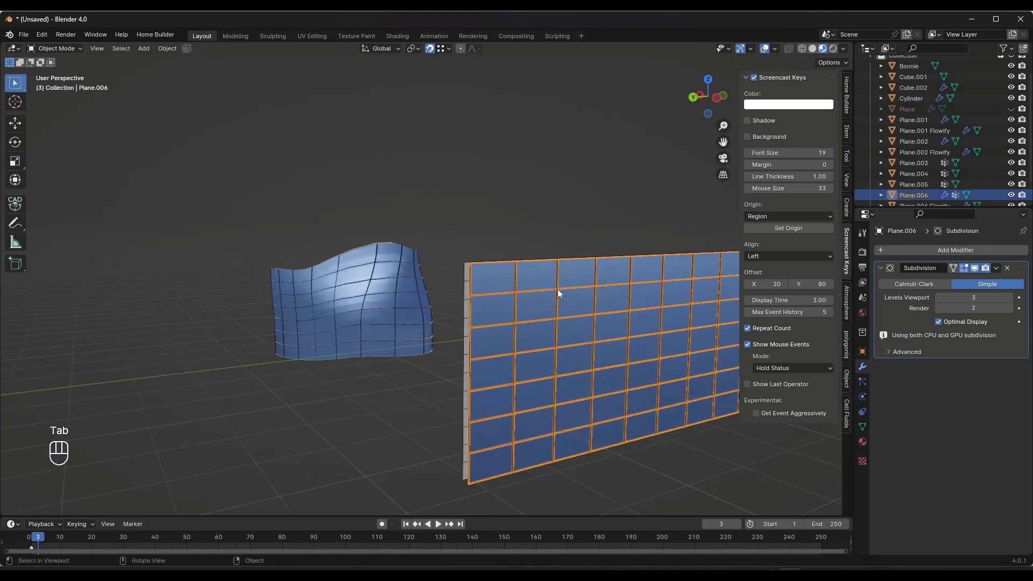
{"action": "key", "text": "Tab"}
{"action": "key", "text": "3"}
{"action": "left_click", "coordinate": [495, 277]}
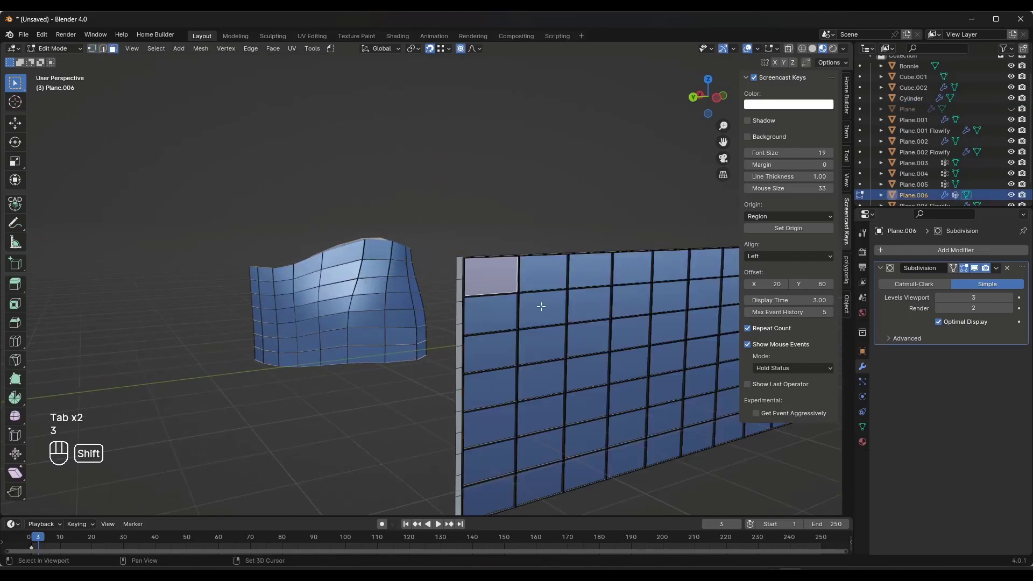
{"action": "scroll", "coordinate": [410, 357], "scroll_direction": "down", "scroll_amount": 5}
{"action": "scroll", "coordinate": [545, 348], "scroll_direction": "up", "scroll_amount": 2}
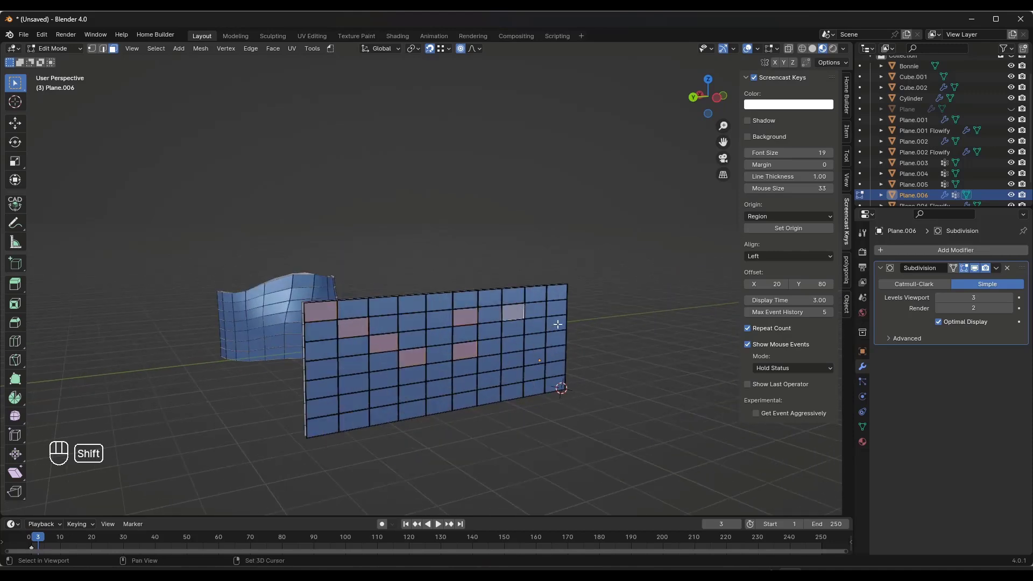
Step: Create a new material with Metallic 1.000 and a red base color of about hue 0.992, saturation 0.905, and assign it to the selected panes
{"action": "left_click", "coordinate": [863, 442]}
{"action": "left_click", "coordinate": [1020, 251]}
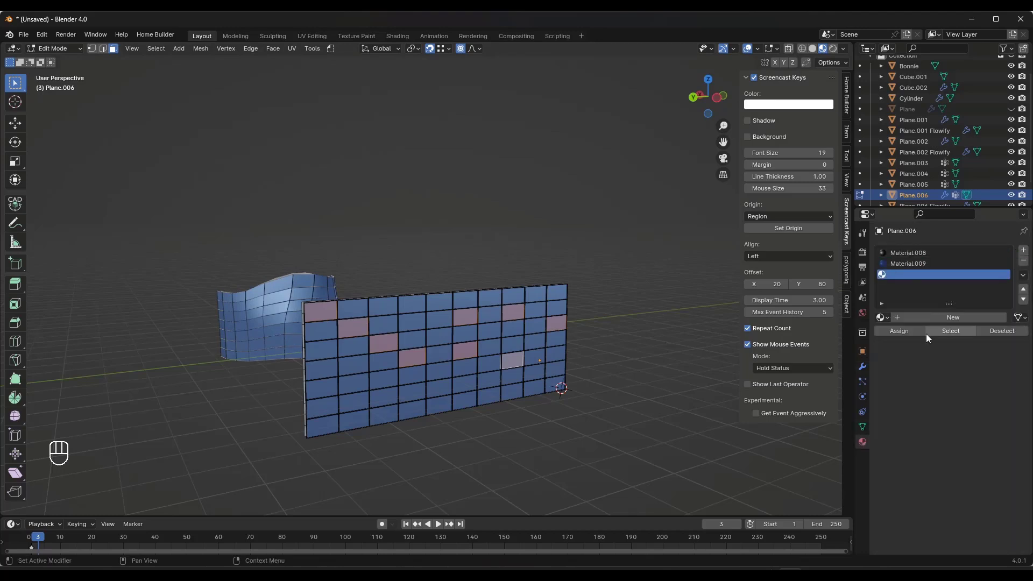
{"action": "left_click", "coordinate": [929, 318]}
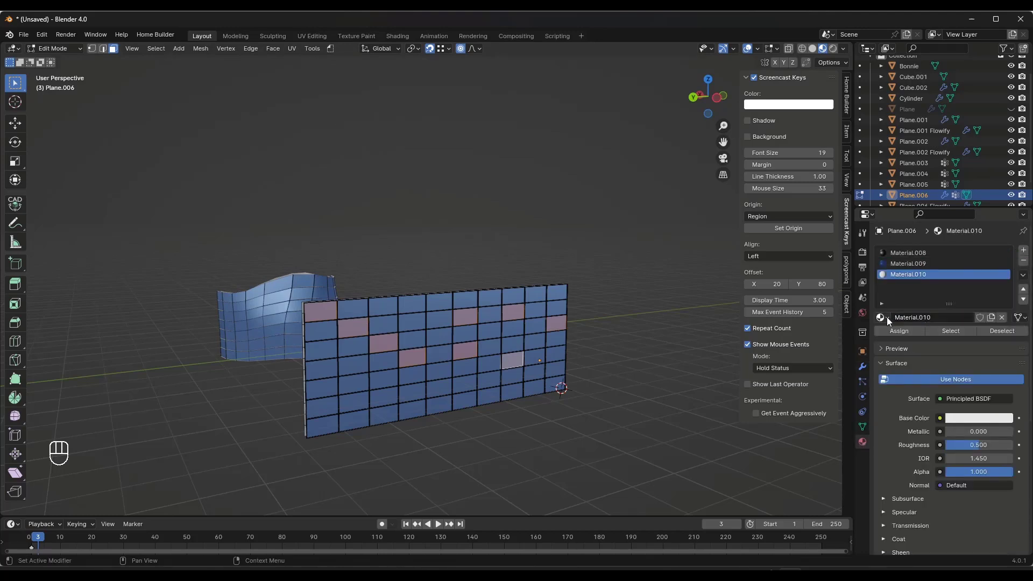
{"action": "left_click", "coordinate": [986, 422]}
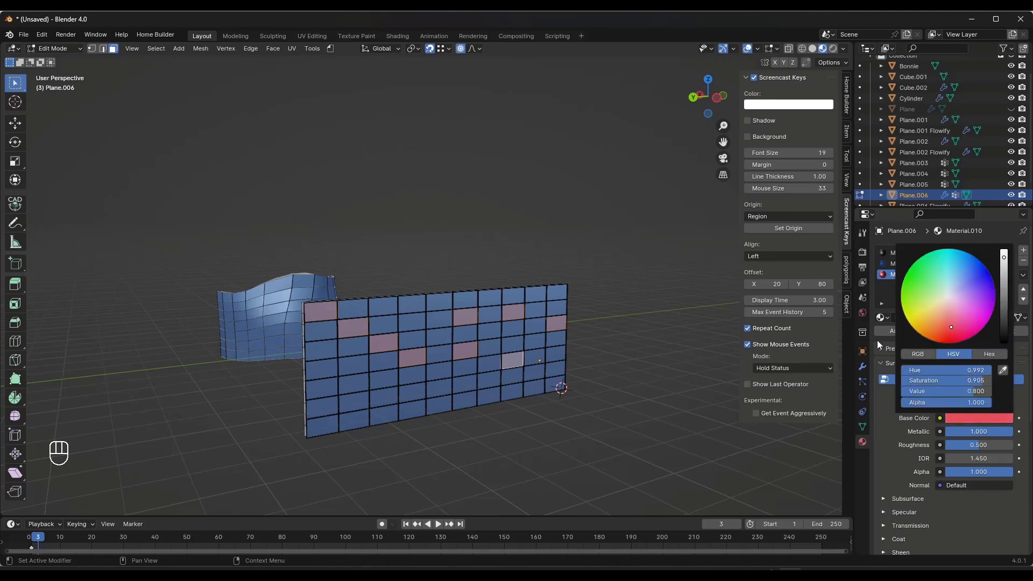
{"action": "middle_click_drag", "start_coordinate": [281, 346], "coordinate": [303, 345]}
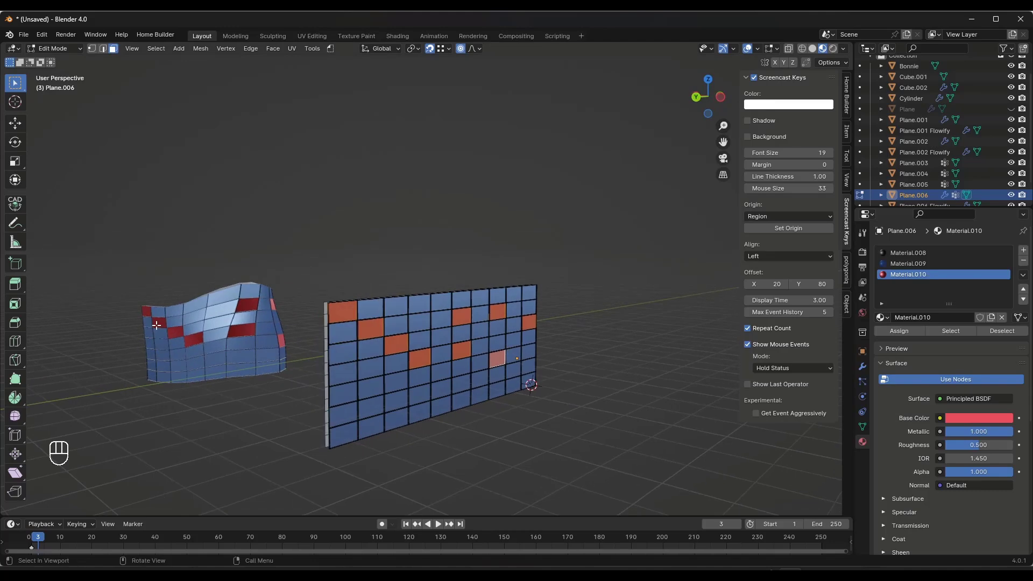
Step: Return to Object Mode and inspect the red panes on the bent window from the front and around its twisted side
{"action": "scroll", "coordinate": [150, 326], "scroll_direction": "up", "scroll_amount": 3}
{"action": "key", "text": "Tab"}
{"action": "scroll", "coordinate": [354, 301], "scroll_direction": "down", "scroll_amount": 3}
{"action": "scroll", "coordinate": [256, 325], "scroll_direction": "up", "scroll_amount": 4}
{"action": "scroll", "coordinate": [256, 319], "scroll_direction": "up", "scroll_amount": 3}
{"action": "middle_click_drag", "start_coordinate": [257, 319], "coordinate": [291, 315]}
{"action": "scroll", "coordinate": [305, 311], "scroll_direction": "up", "scroll_amount": 3}
{"action": "scroll", "coordinate": [421, 308], "scroll_direction": "down", "scroll_amount": 6}
{"action": "middle_click_drag", "start_coordinate": [267, 369], "coordinate": [590, 325]}
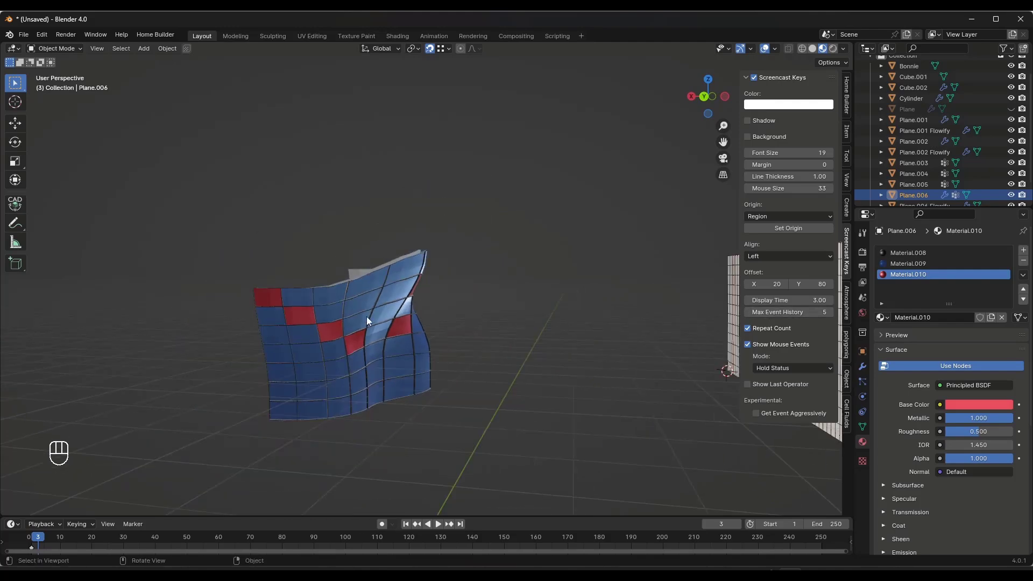
{"action": "middle_click_drag", "start_coordinate": [366, 317], "coordinate": [527, 304]}
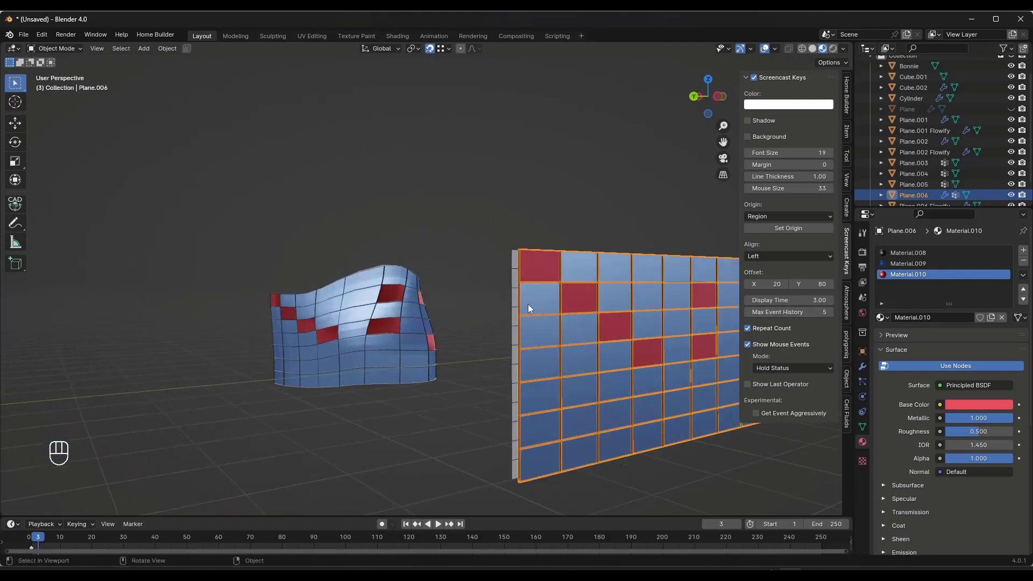
Step: Compare the red pane pattern on the flat window with its placement on the bent window, examining the curved panes up close
{"action": "scroll", "coordinate": [555, 302], "scroll_direction": "up", "scroll_amount": 2}
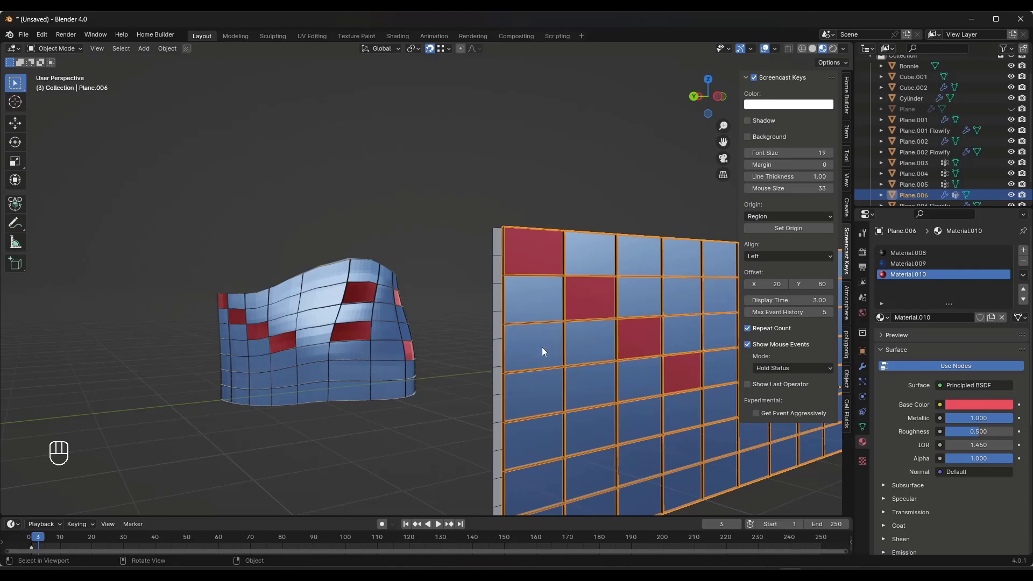
{"action": "scroll", "coordinate": [291, 321], "scroll_direction": "up", "scroll_amount": 4}
{"action": "scroll", "coordinate": [316, 314], "scroll_direction": "down", "scroll_amount": 4}
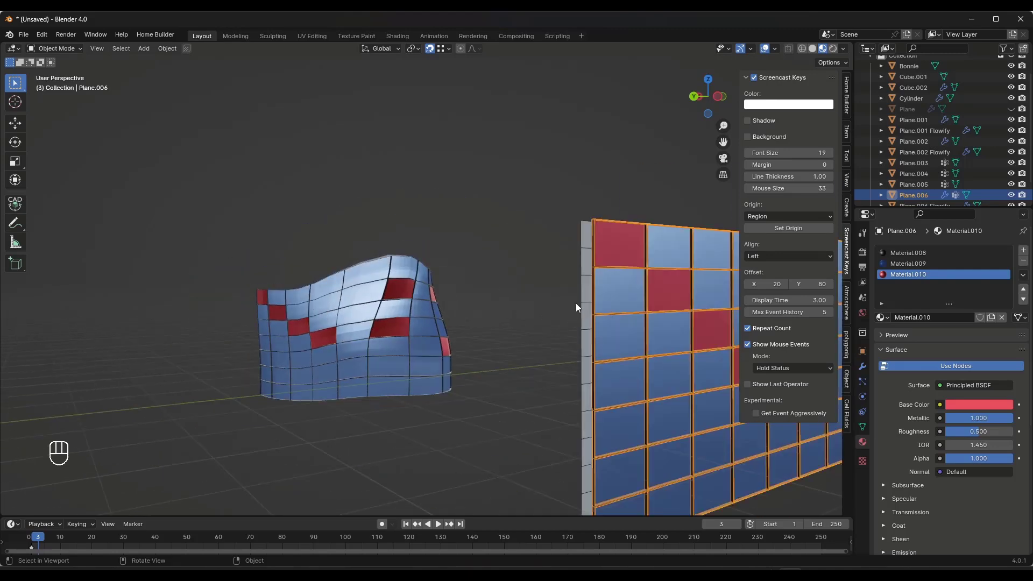
{"action": "scroll", "coordinate": [312, 295], "scroll_direction": "down", "scroll_amount": 2}
{"action": "scroll", "coordinate": [310, 302], "scroll_direction": "up", "scroll_amount": 6}
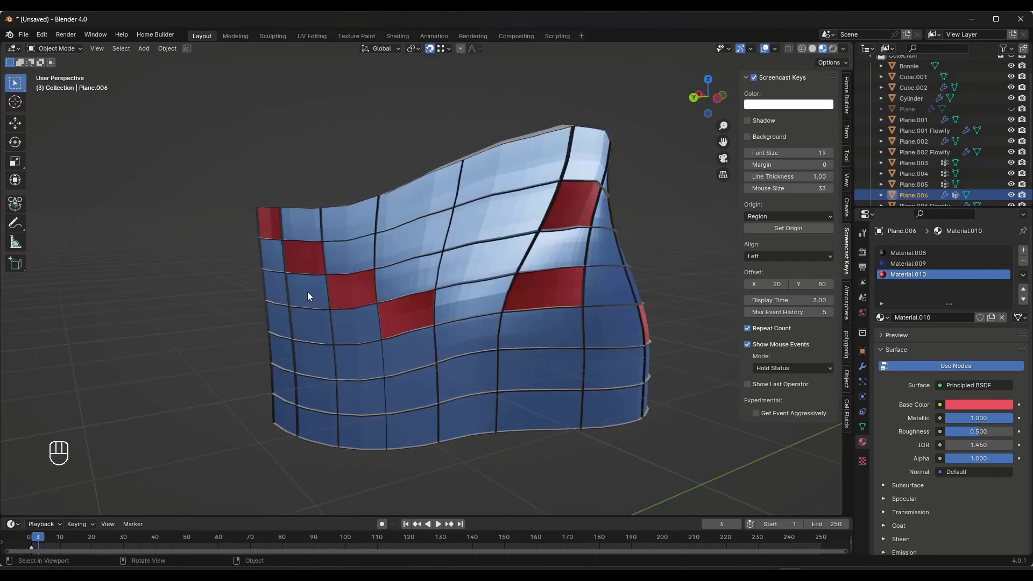
{"action": "middle_click_drag", "start_coordinate": [308, 291], "coordinate": [340, 288]}
{"action": "scroll", "coordinate": [461, 277], "scroll_direction": "down", "scroll_amount": 4}
{"action": "middle_click_drag", "start_coordinate": [465, 304], "coordinate": [457, 303]}
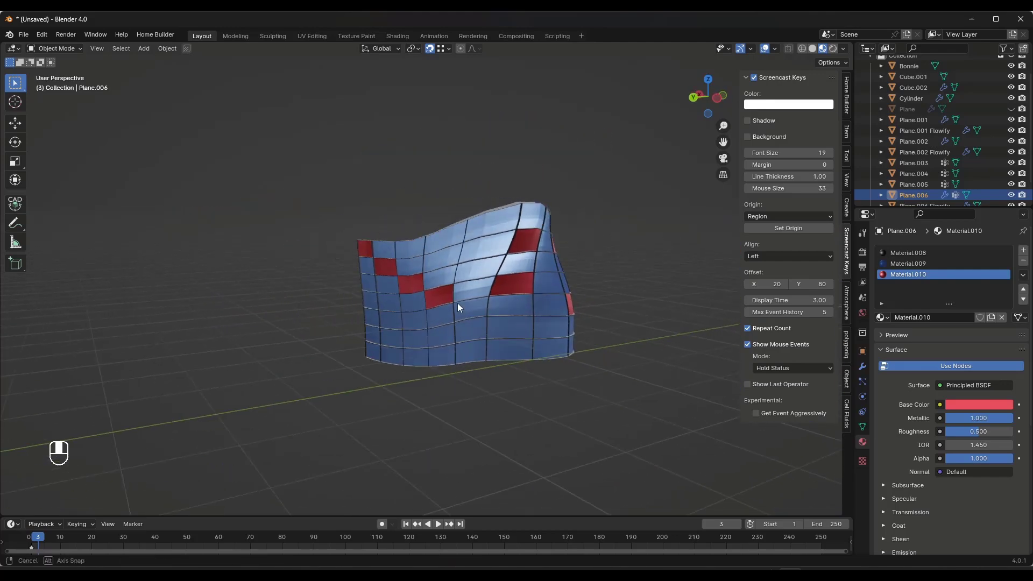